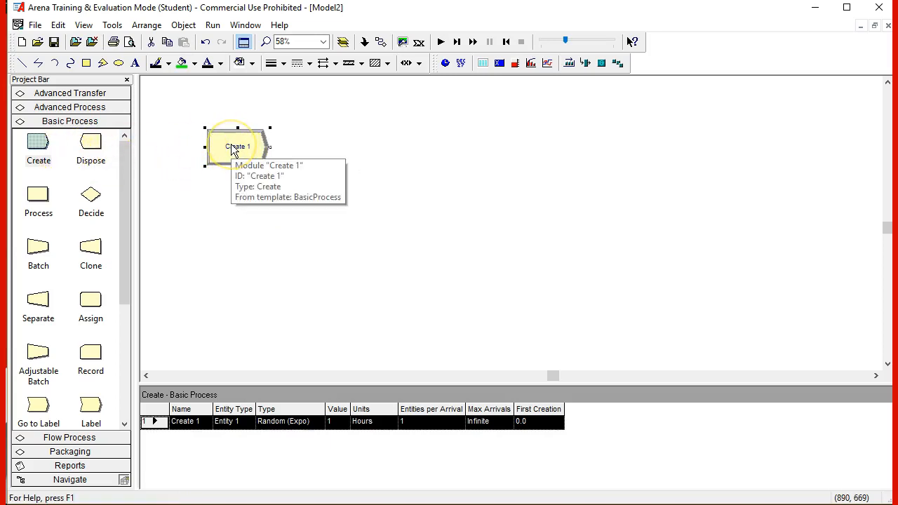
Add a Process module and a Dispose module in line after the Create 1 module
drag(42, 198, 325, 154)
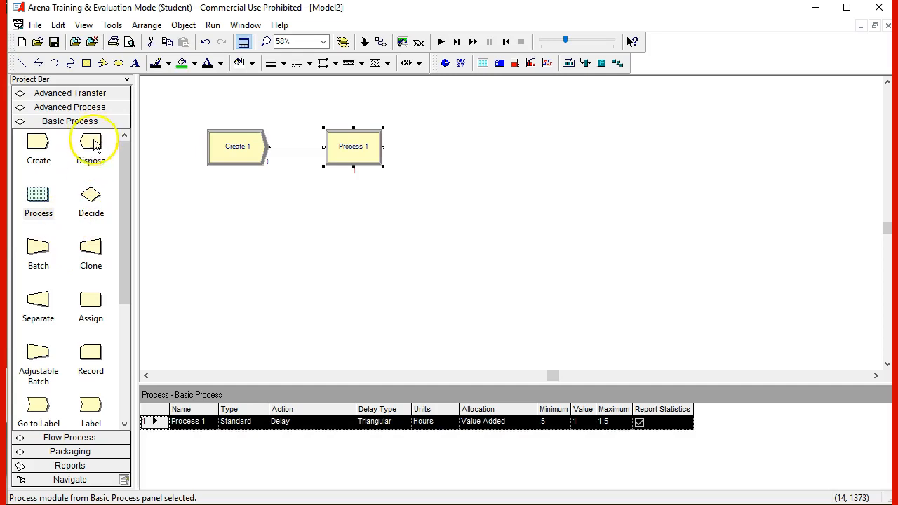
drag(91, 143, 480, 159)
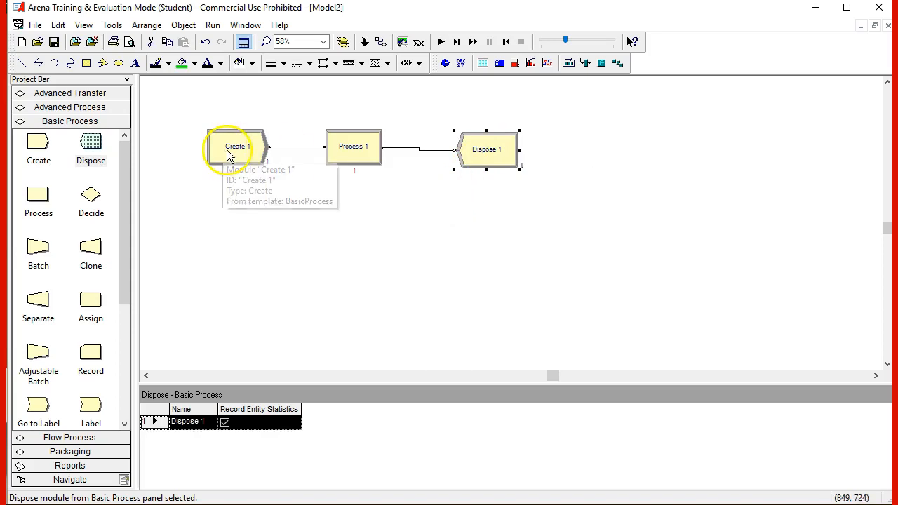
Review the Create 1 module's time between arrivals, units, entities per arrival and maximum arrivals, accepting the defaults
double_click(244, 151)
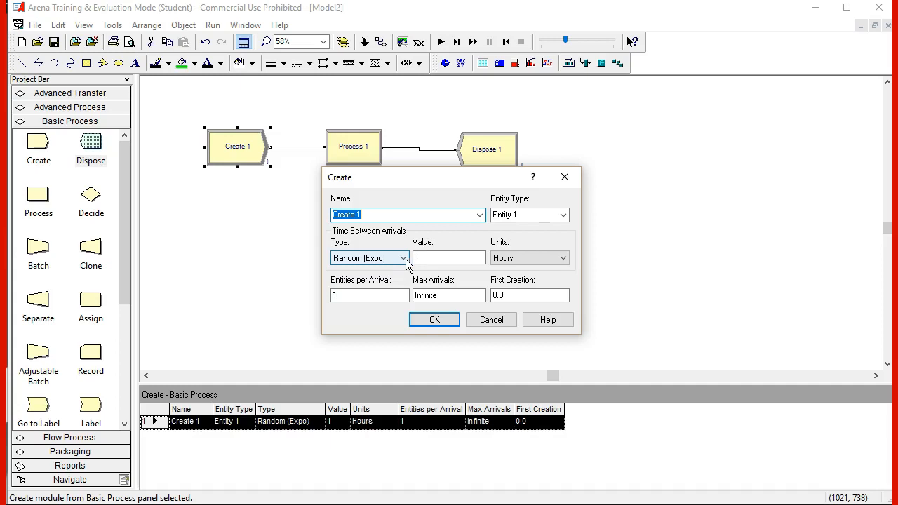
click(540, 259)
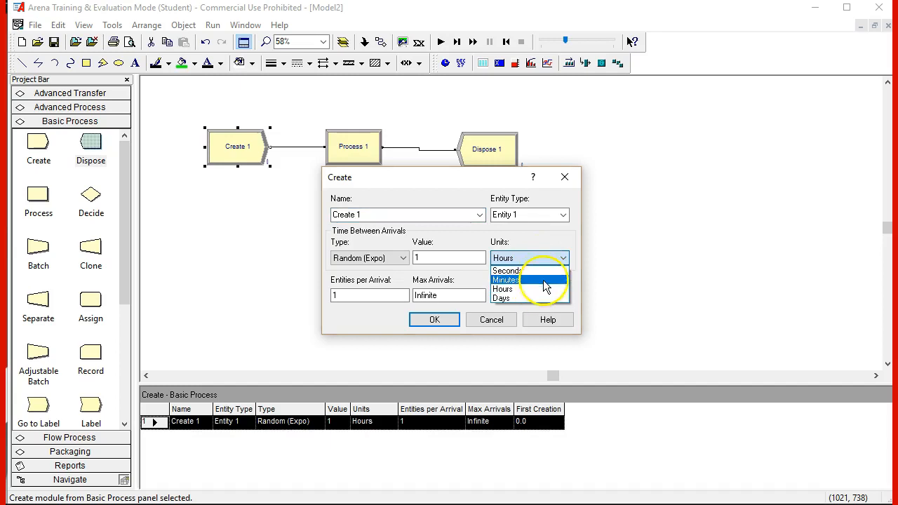
click(662, 230)
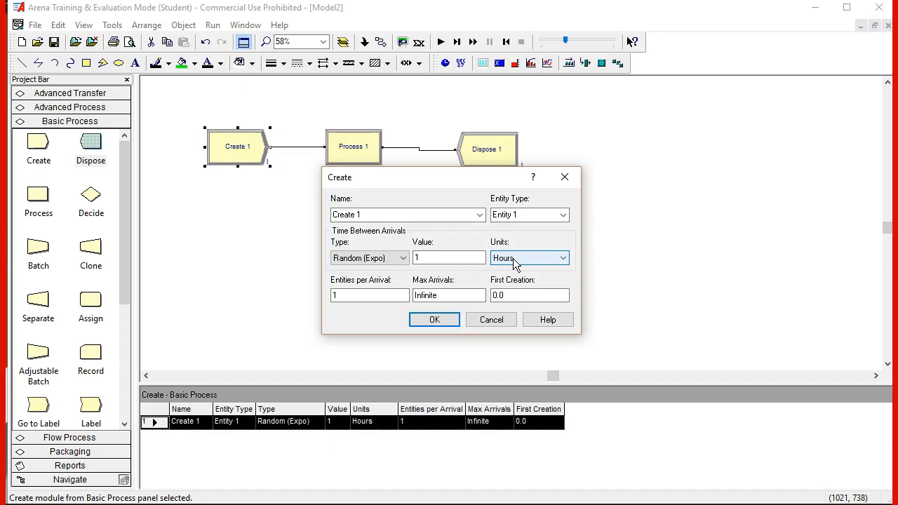
click(359, 295)
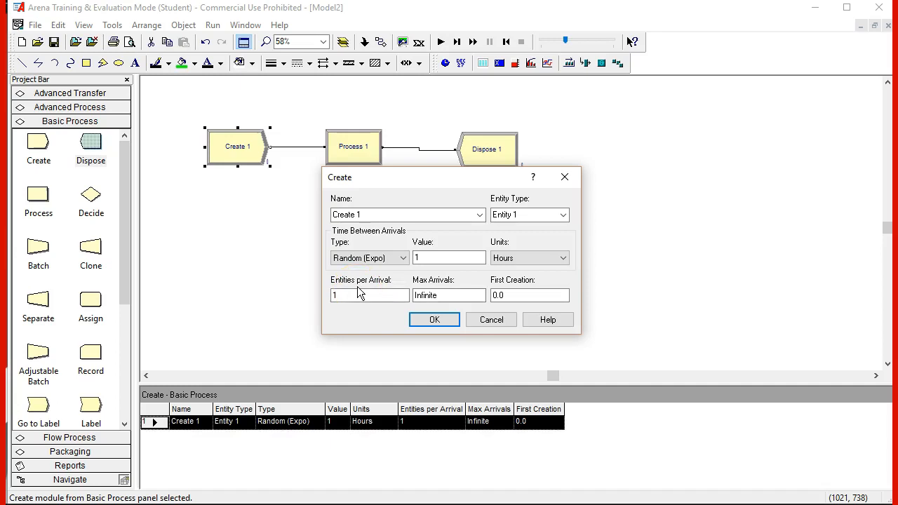
click(451, 298)
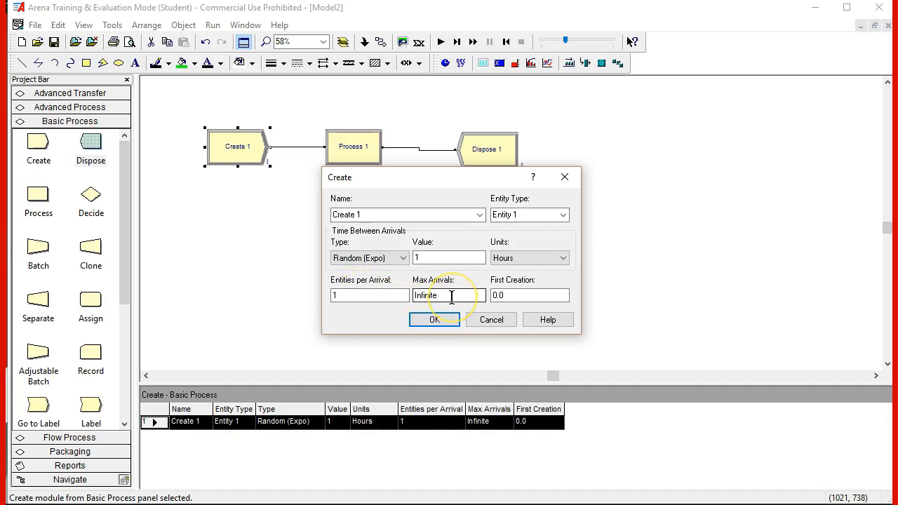
click(434, 319)
Set the Process 1 module's action to Seize Delay Release
double_click(367, 150)
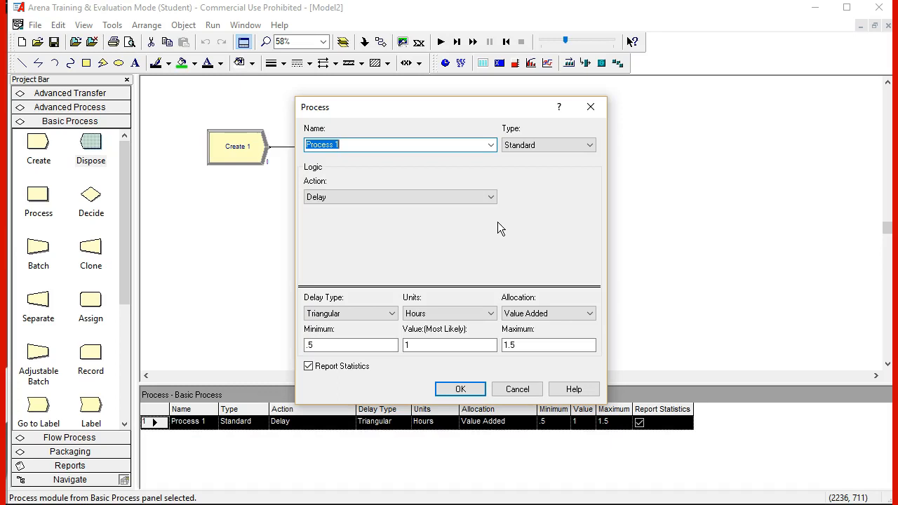
click(493, 198)
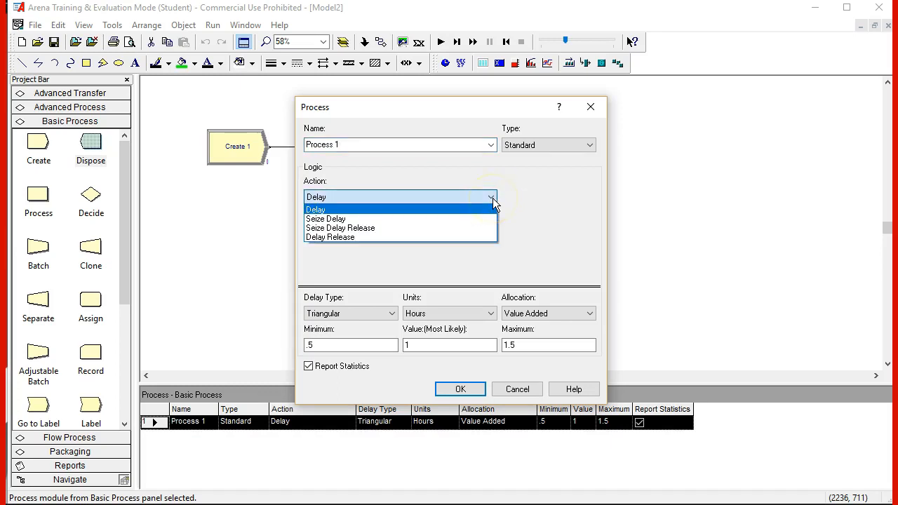
click(442, 230)
click(435, 248)
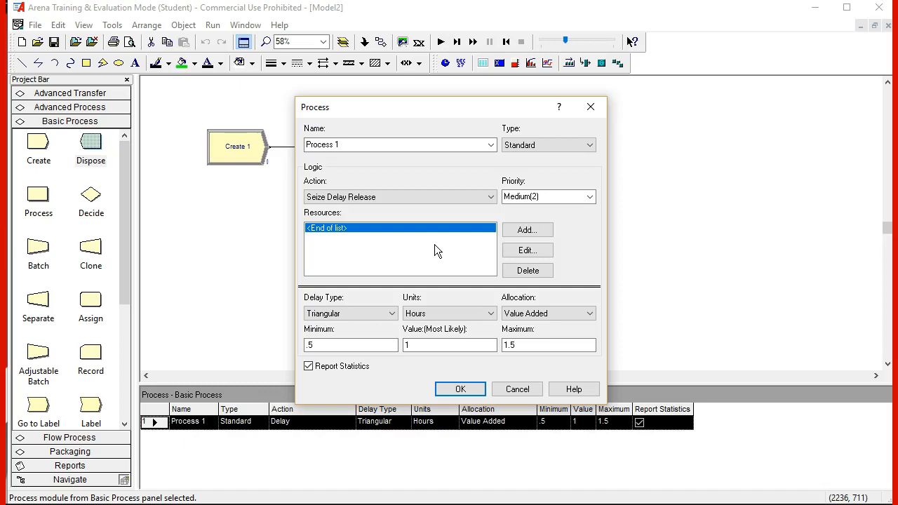
Add a resource named Worker to the Process 1 module
click(540, 231)
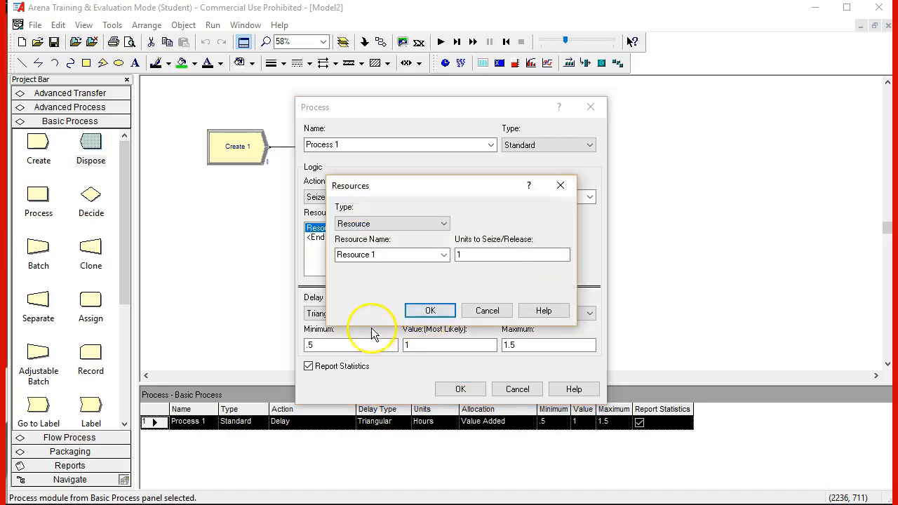
click(428, 260)
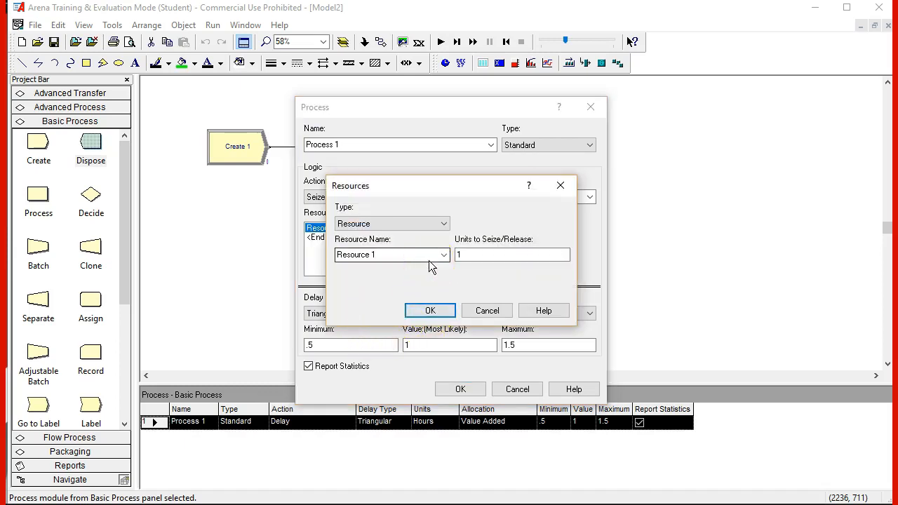
click(437, 257)
click(443, 258)
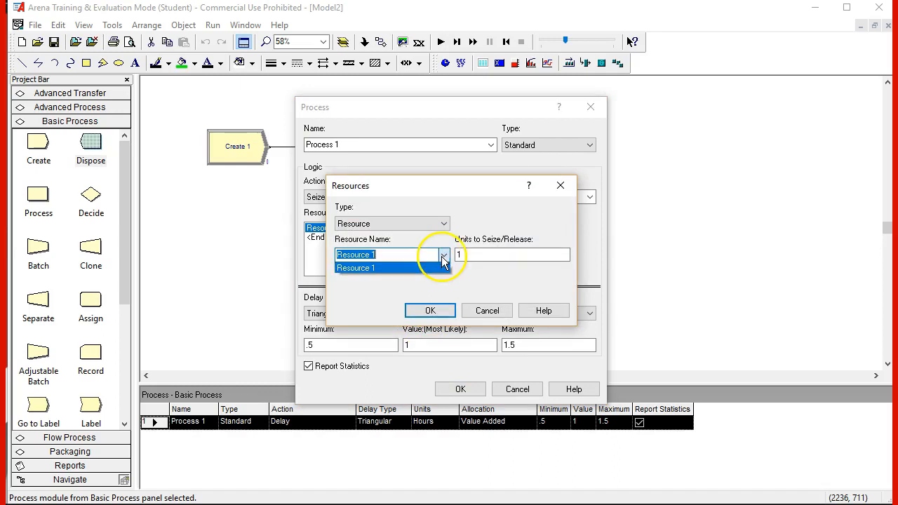
click(412, 255)
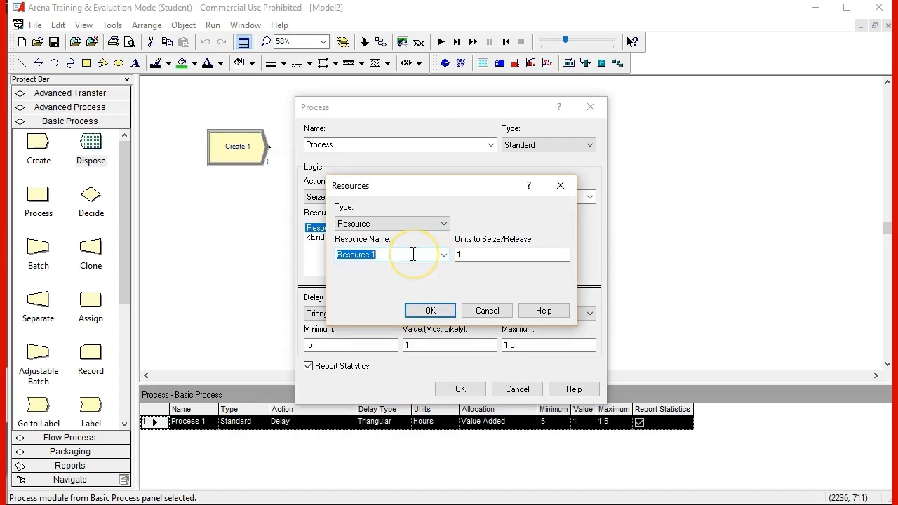
text(W)
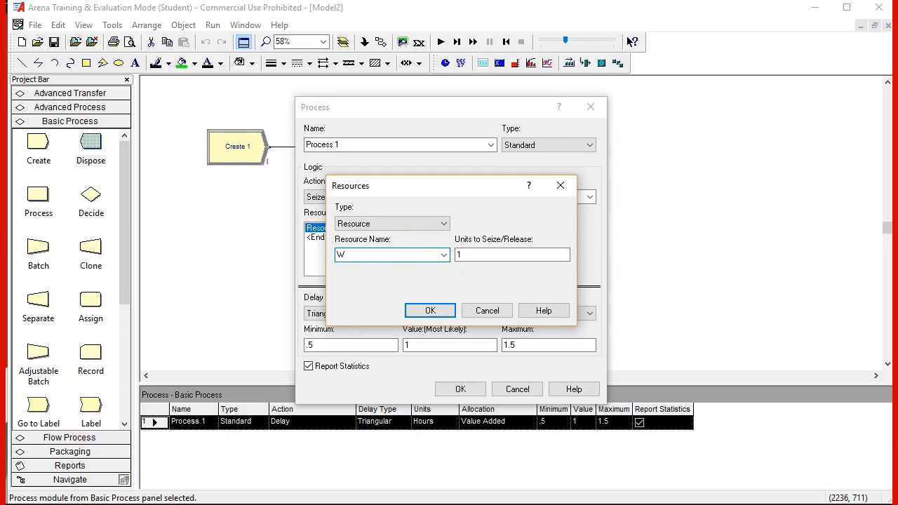
text(orker)
click(442, 313)
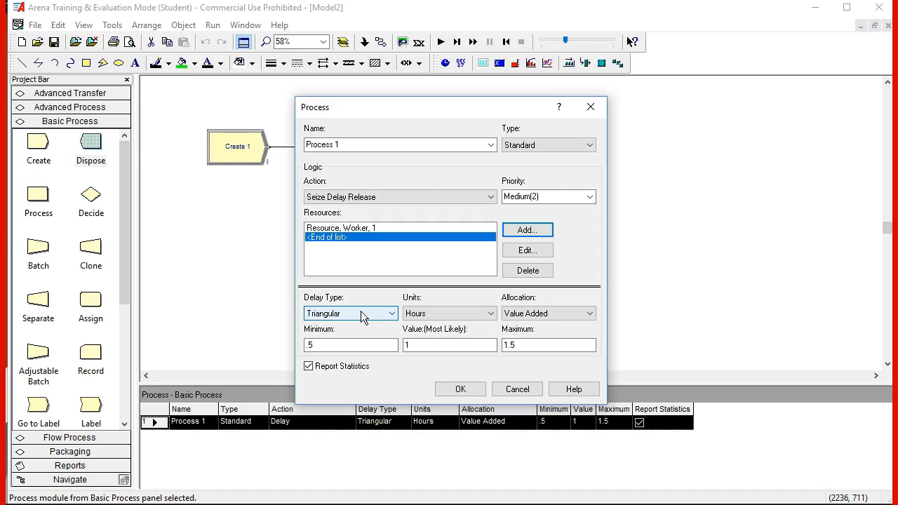
Set the most likely value of Process 1's triangular delay to .8 and accept the module settings
click(491, 314)
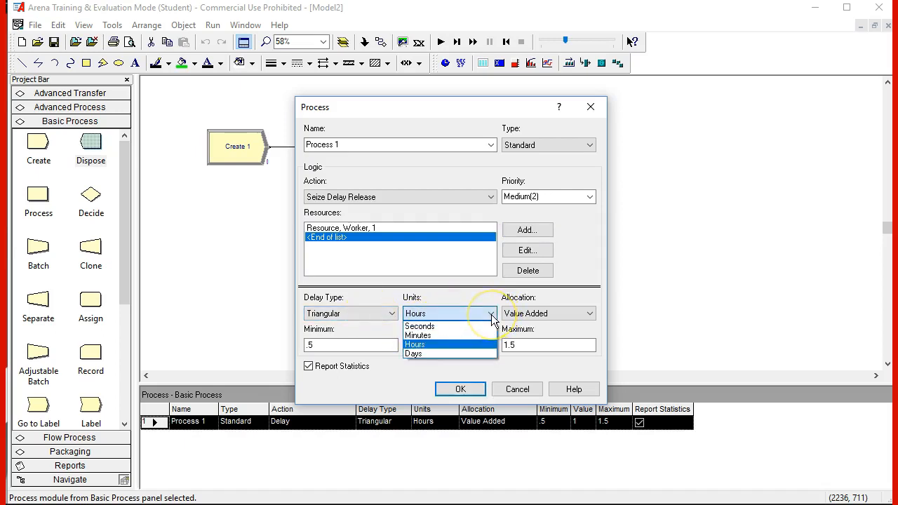
click(531, 378)
click(475, 349)
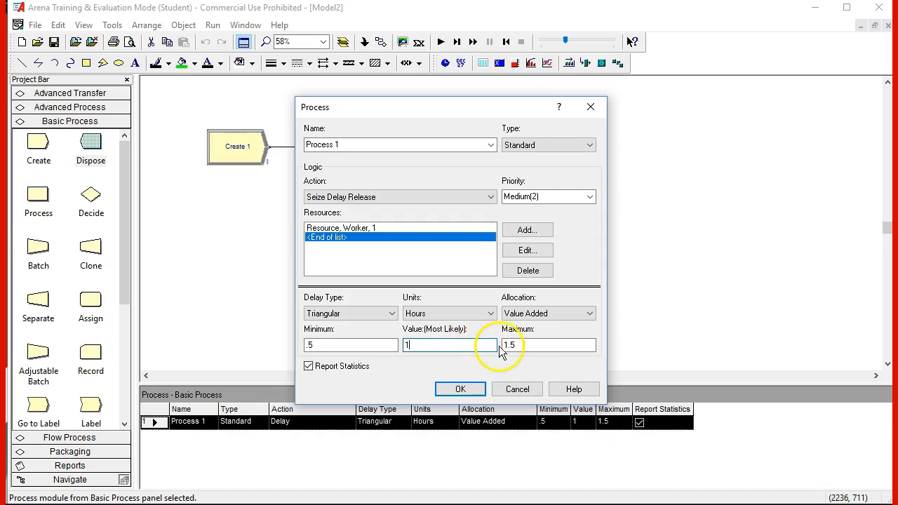
drag(473, 343, 399, 344)
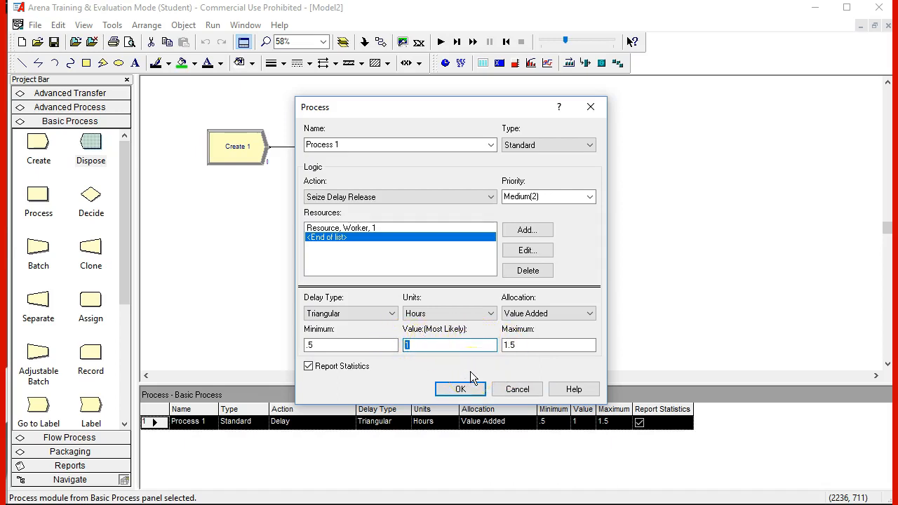
text(.8)
click(330, 346)
click(467, 390)
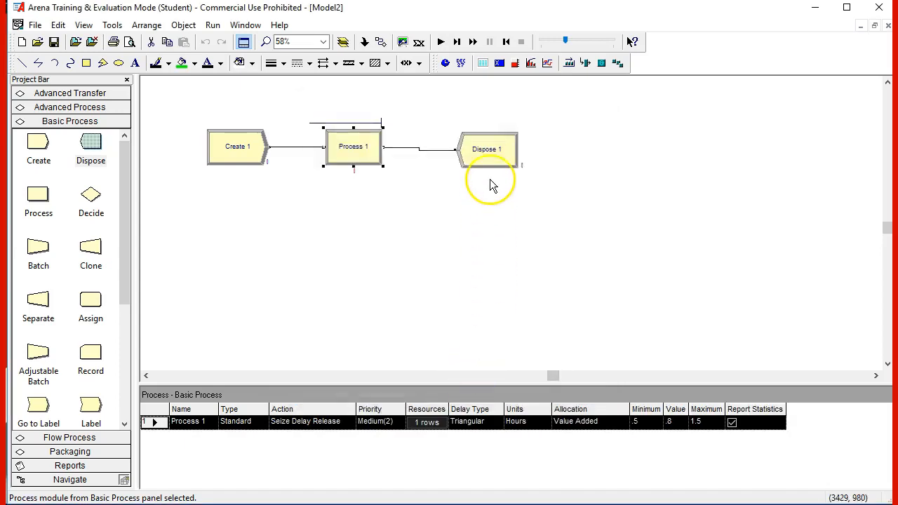
Review the Dispose 1 module's settings and accept the defaults
double_click(488, 151)
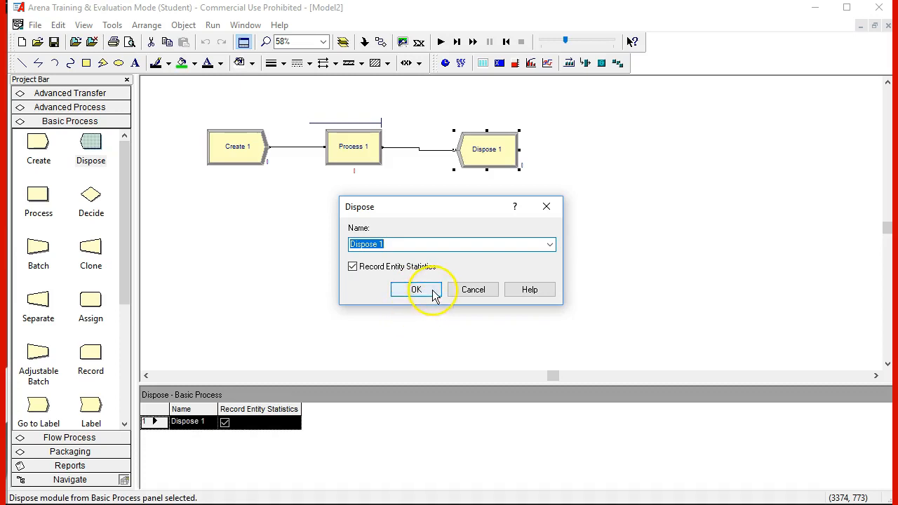
click(430, 290)
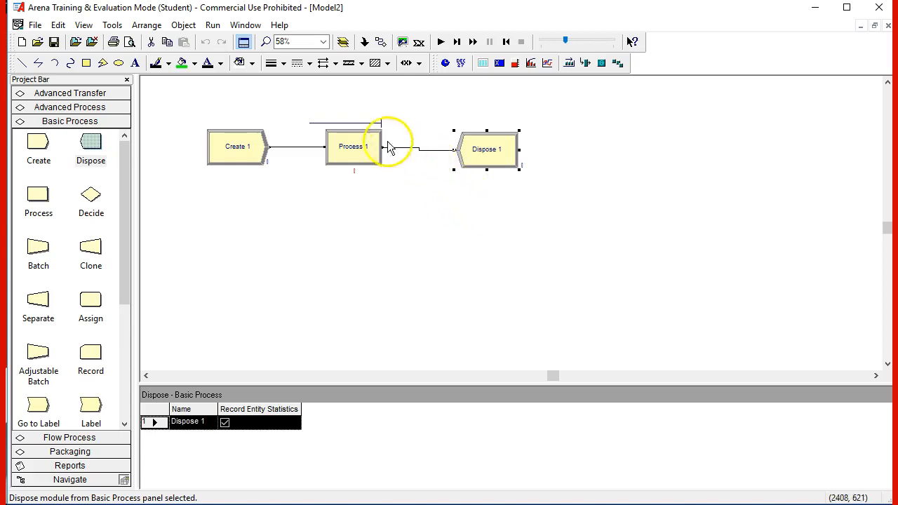
Lengthen the Process 1 queue line by moving its free end to above the Create 1 module
click(371, 124)
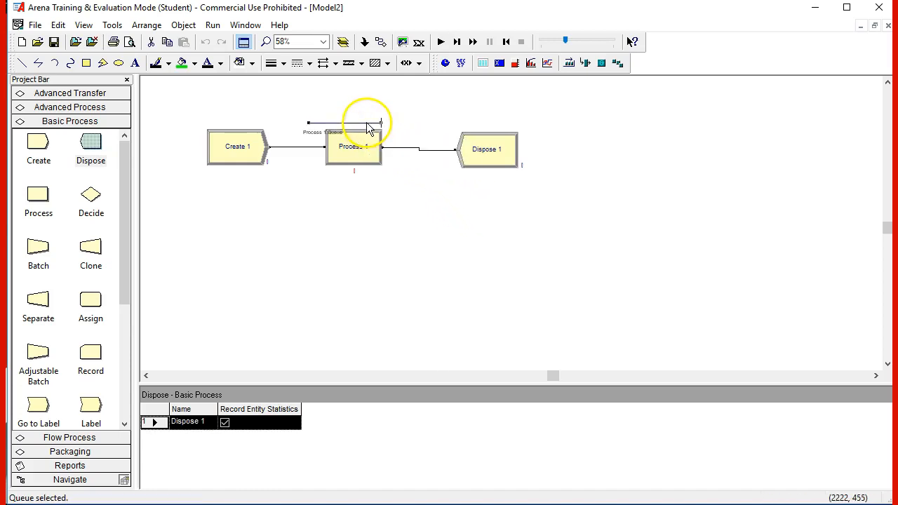
click(334, 202)
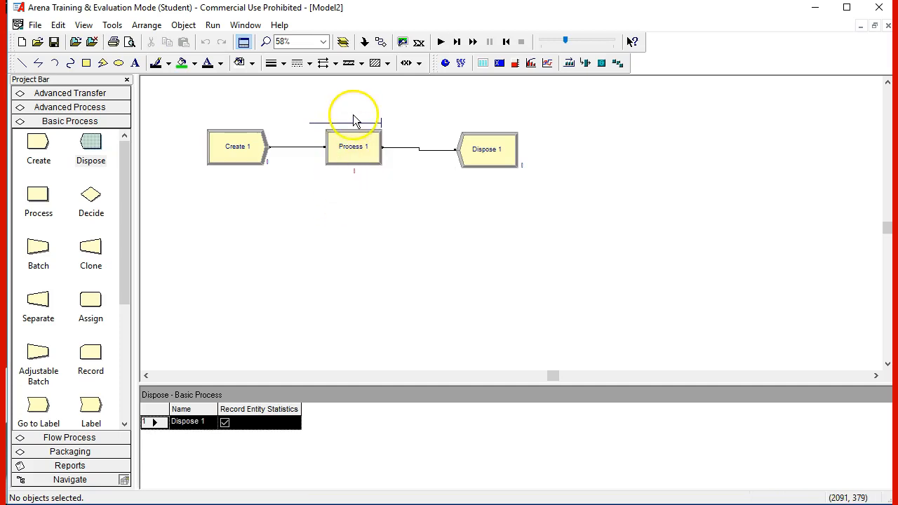
click(312, 122)
drag(307, 122, 242, 107)
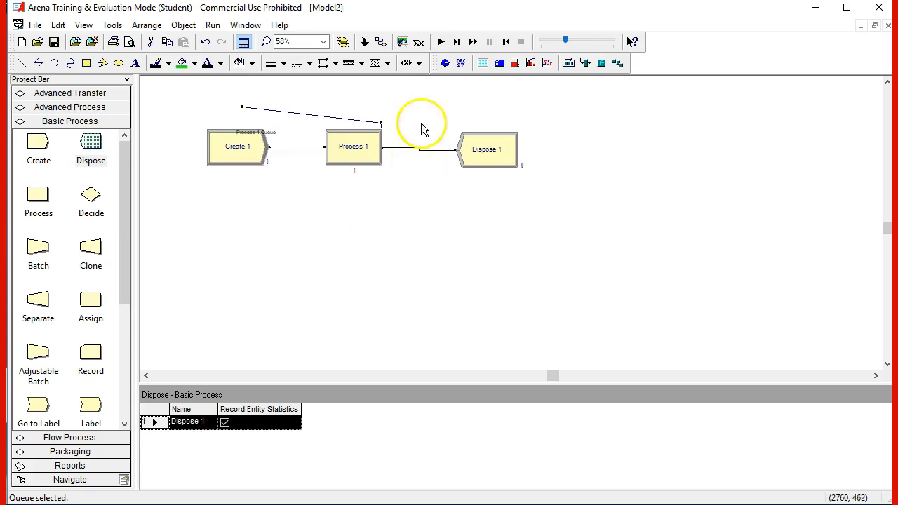
Run the simulation for a while and pause it
click(441, 43)
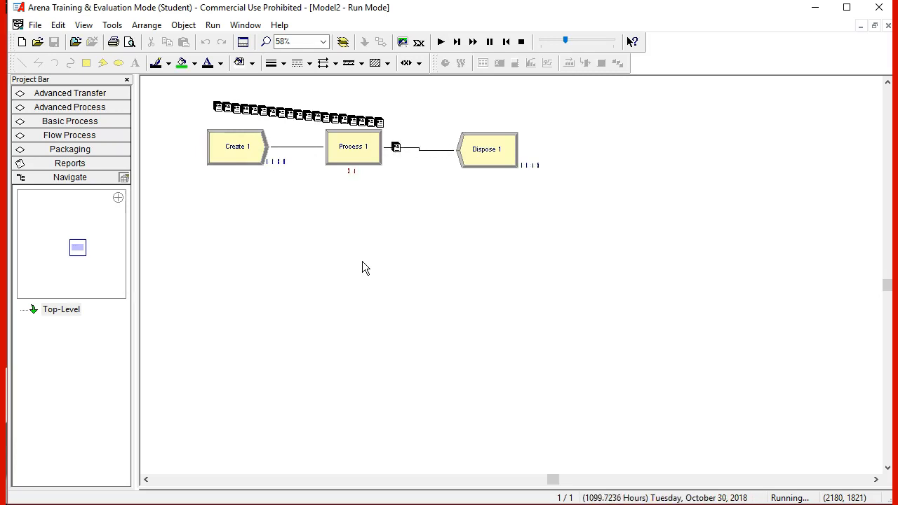
click(490, 44)
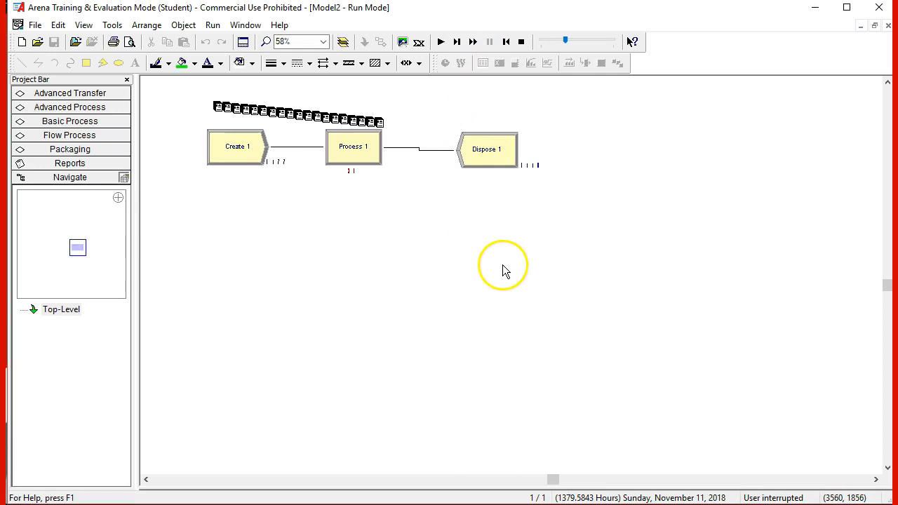
Examine the entity counters of Dispose 1, Create 1 and Process 1 and the queue at 200% zoom, then return to 75%
click(324, 42)
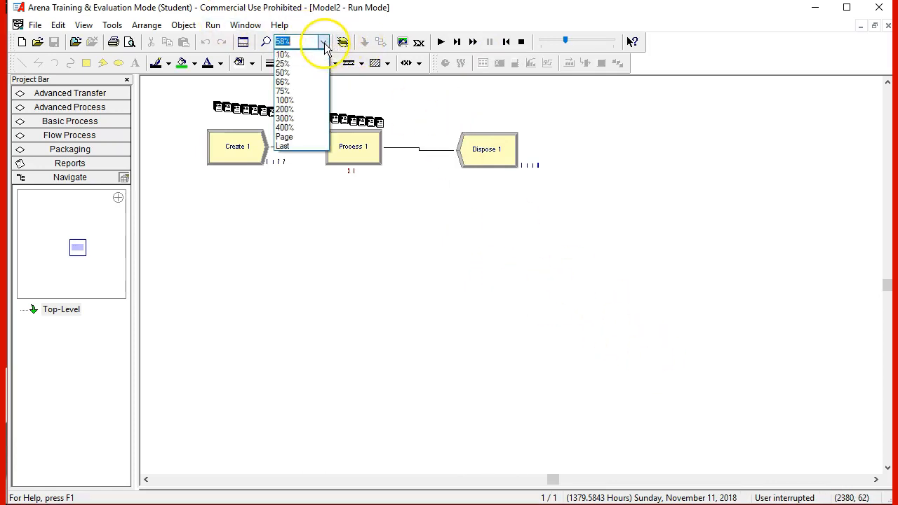
click(291, 110)
scroll(361, 263, up, 3)
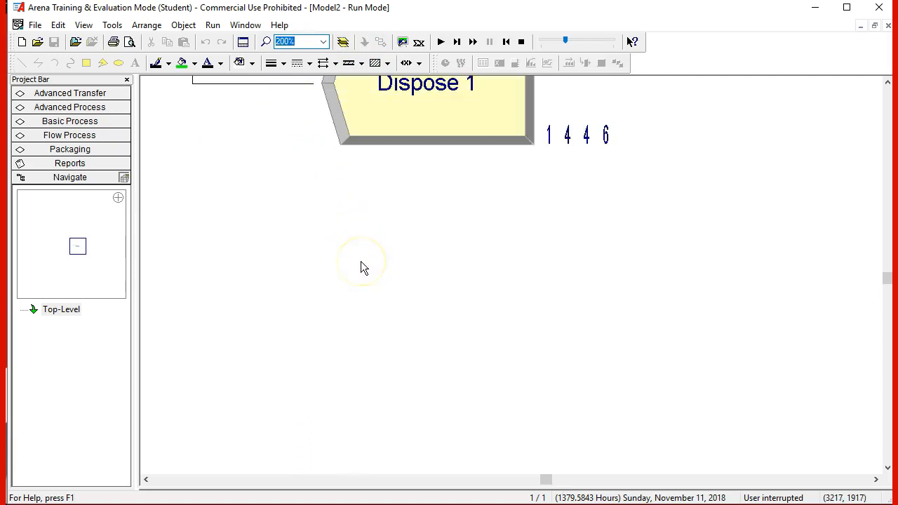
scroll(361, 266, up, 2)
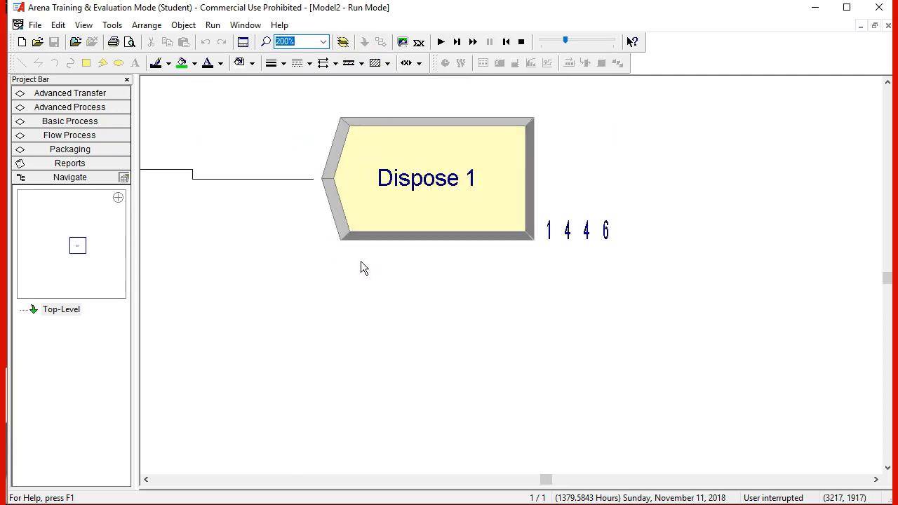
mouse_move(554, 244)
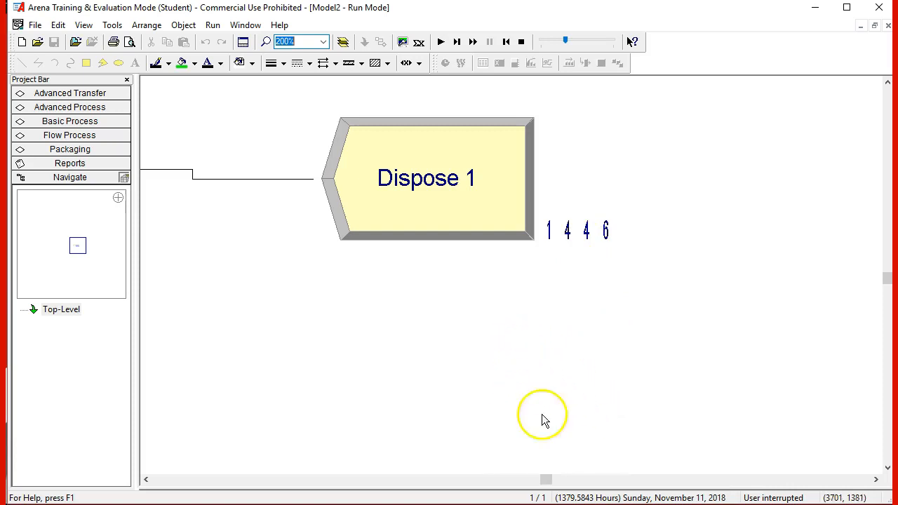
drag(545, 481, 526, 484)
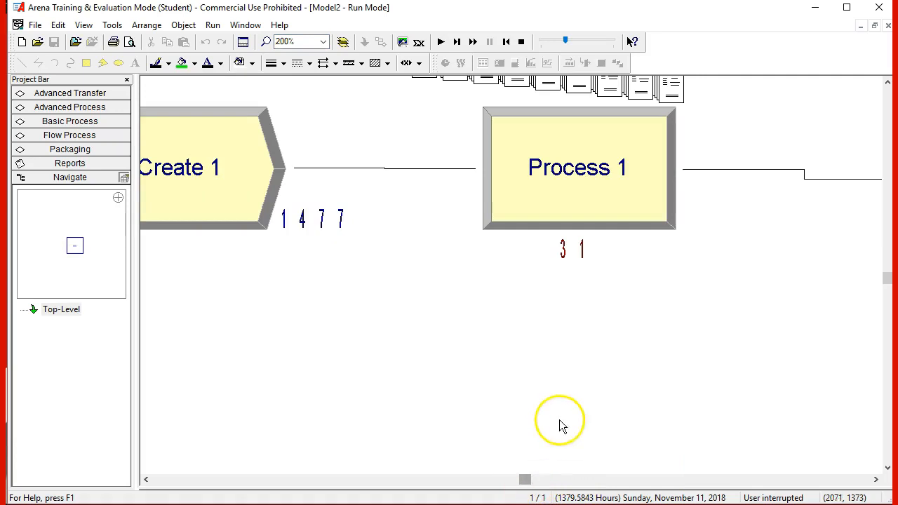
scroll(583, 381, up, 1)
scroll(583, 382, up, 1)
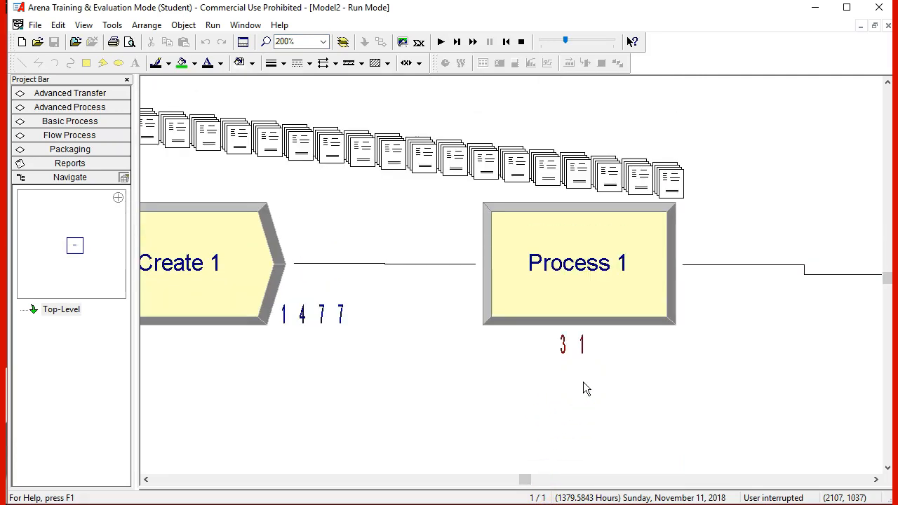
mouse_move(525, 482)
mouse_down()
mouse_move(554, 482)
mouse_move(534, 485)
mouse_up()
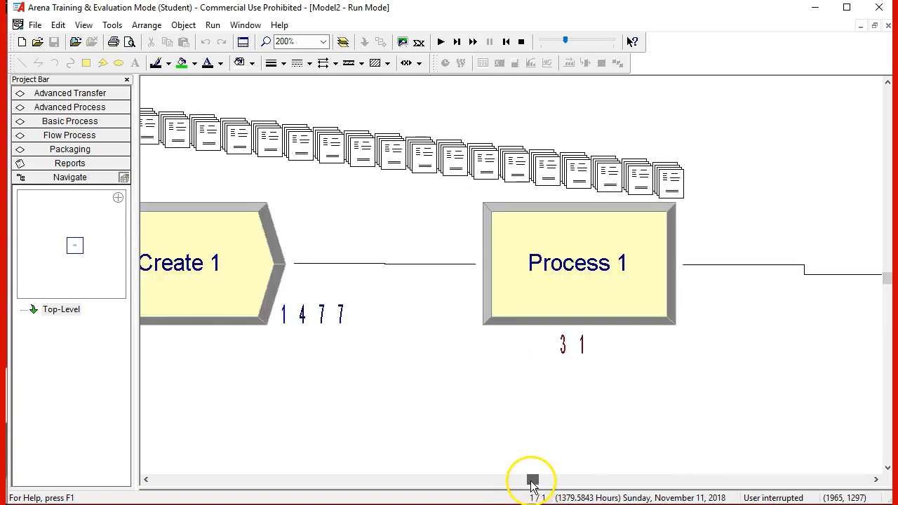
click(323, 42)
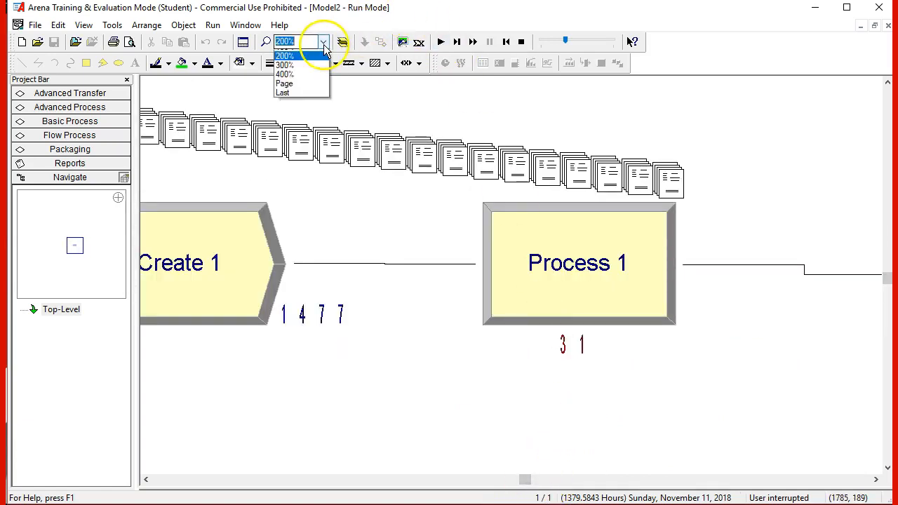
click(304, 87)
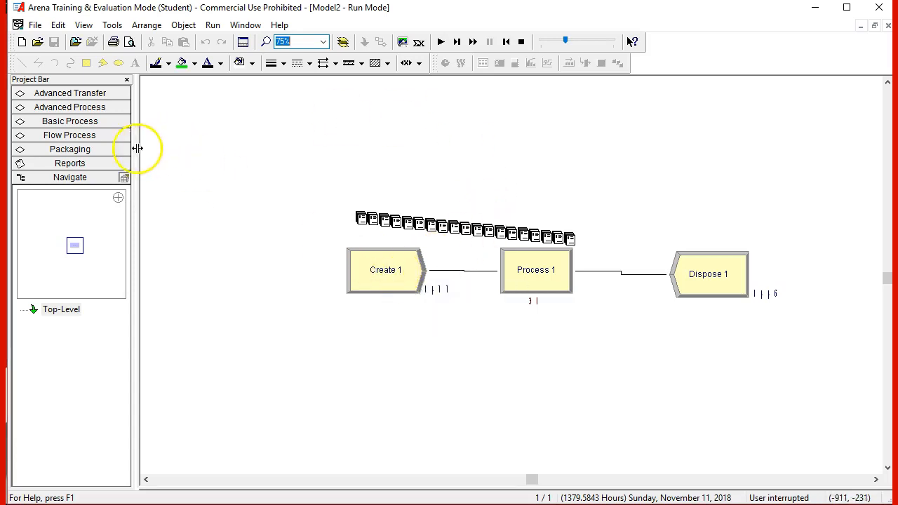
Review the Process 1 module's settings while the run is paused and close them without changes
click(105, 122)
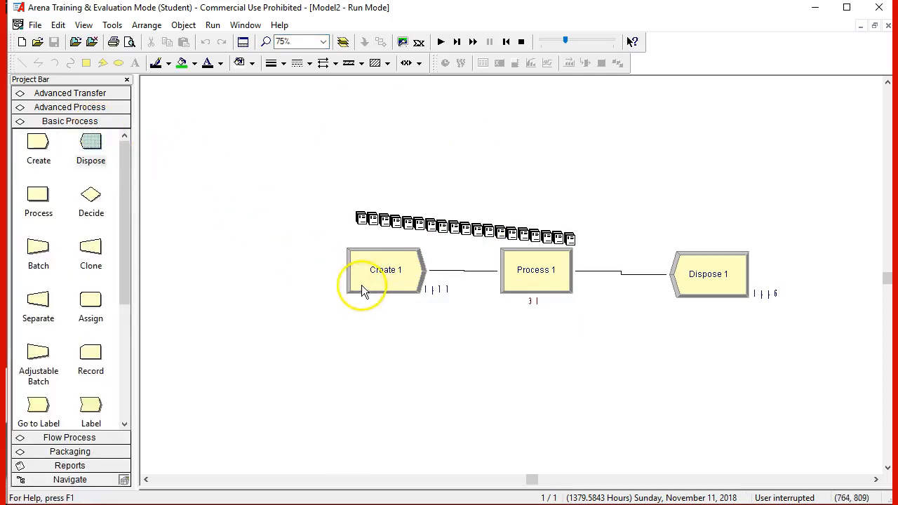
double_click(532, 275)
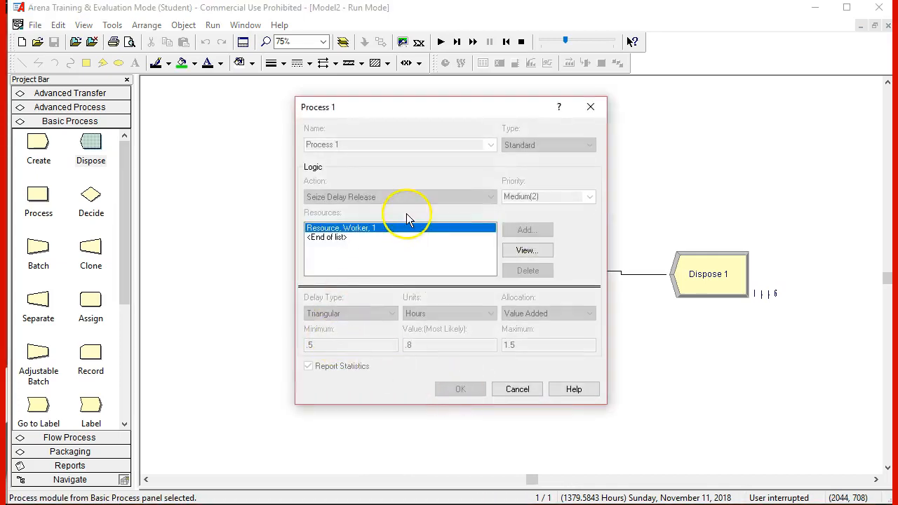
click(501, 390)
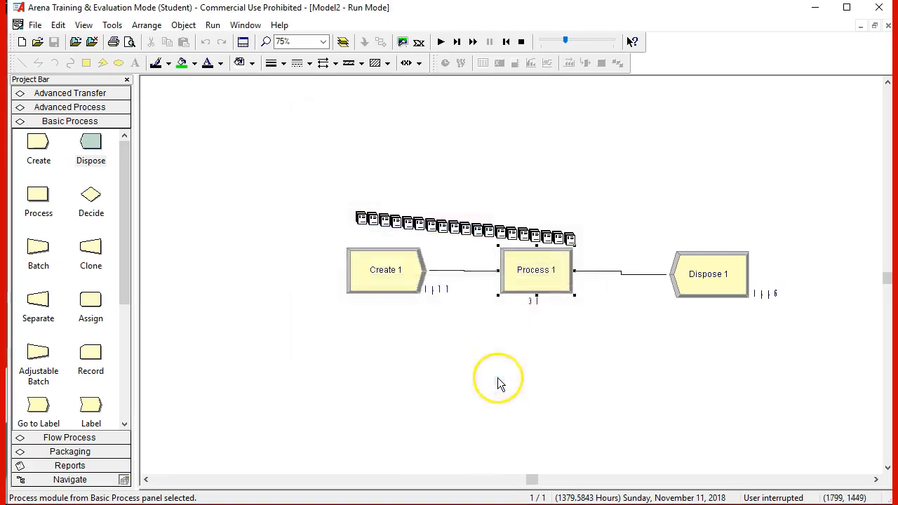
End the simulation run and spread the three modules out in a straight row, leaving a wide gap between Process 1 and Dispose 1
click(521, 41)
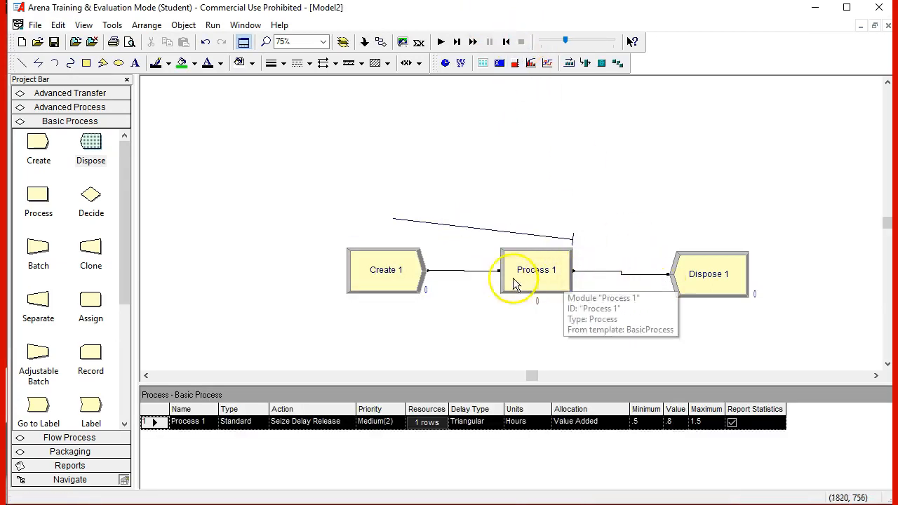
drag(401, 269, 322, 265)
drag(533, 278, 466, 278)
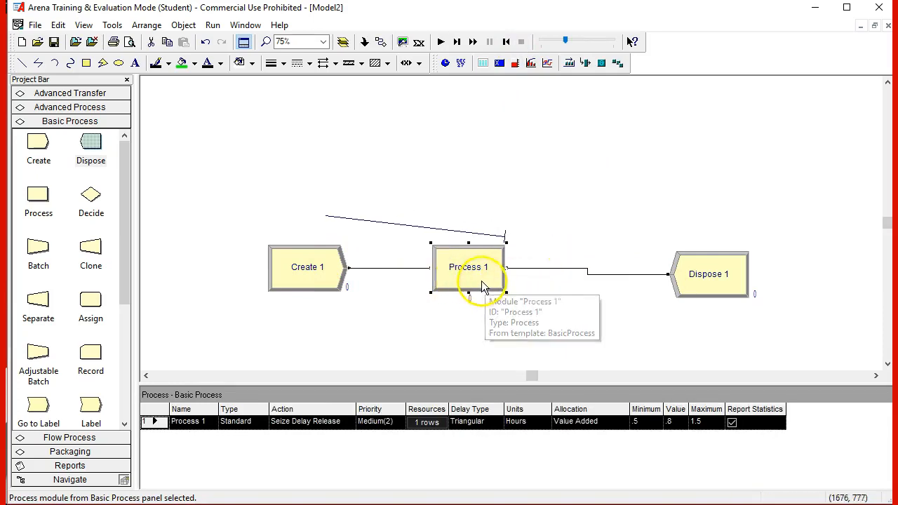
drag(697, 294, 730, 288)
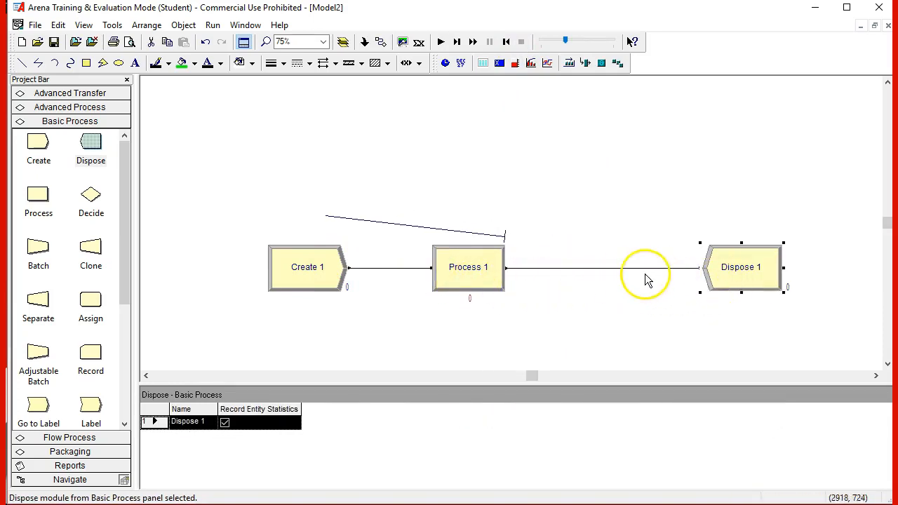
click(565, 270)
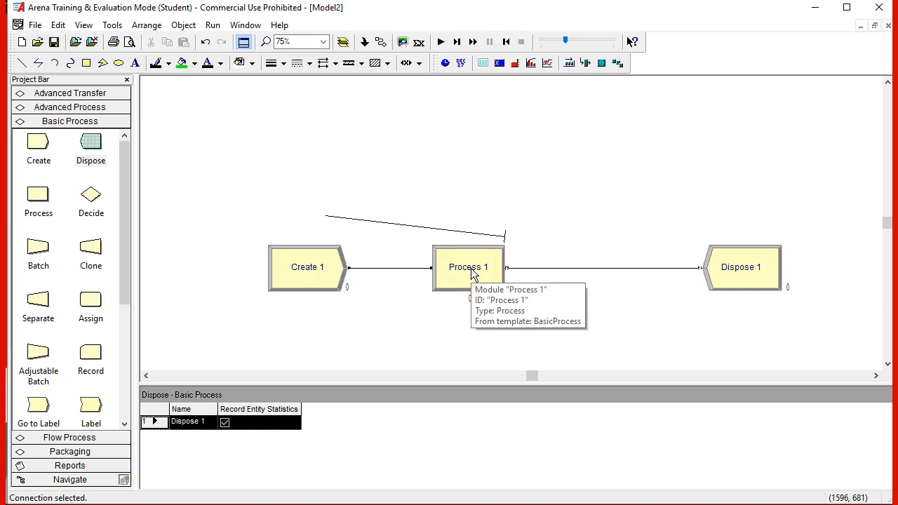
click(342, 275)
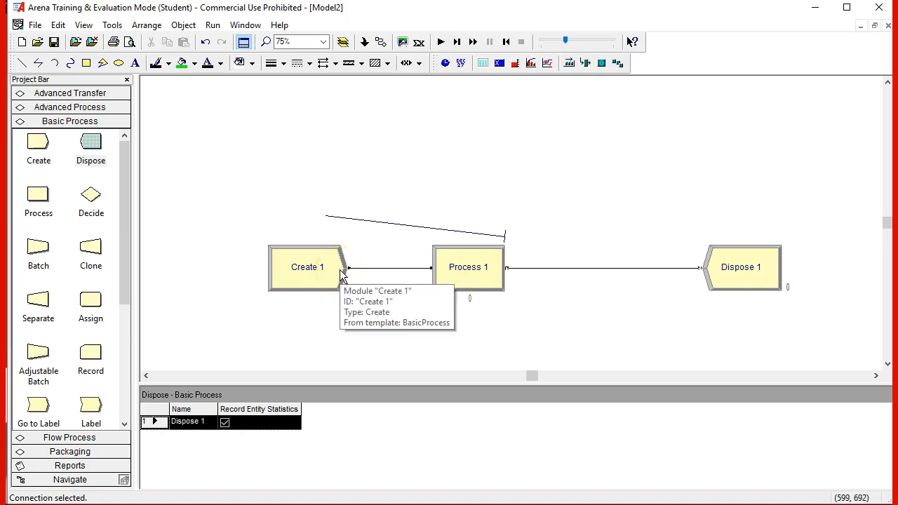
drag(727, 272, 799, 275)
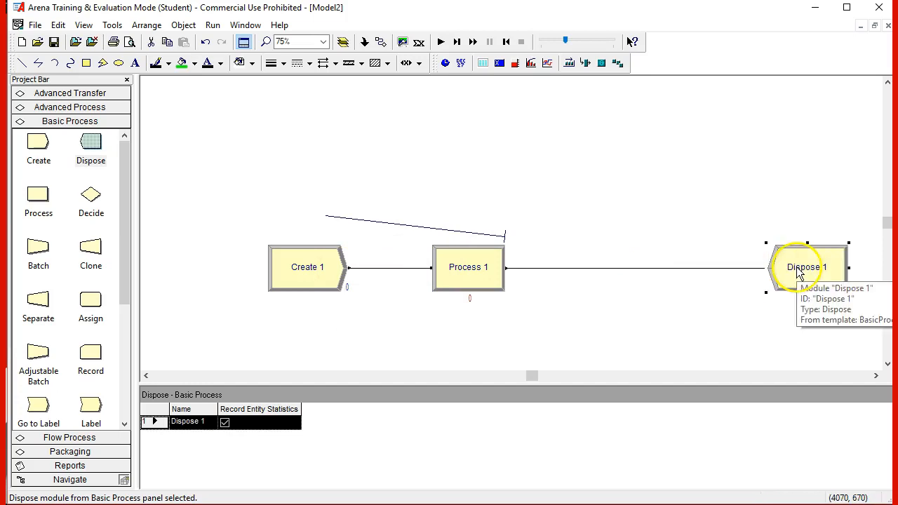
Delete the connection between Process 1 and Dispose 1
click(605, 274)
key(Delete)
click(597, 281)
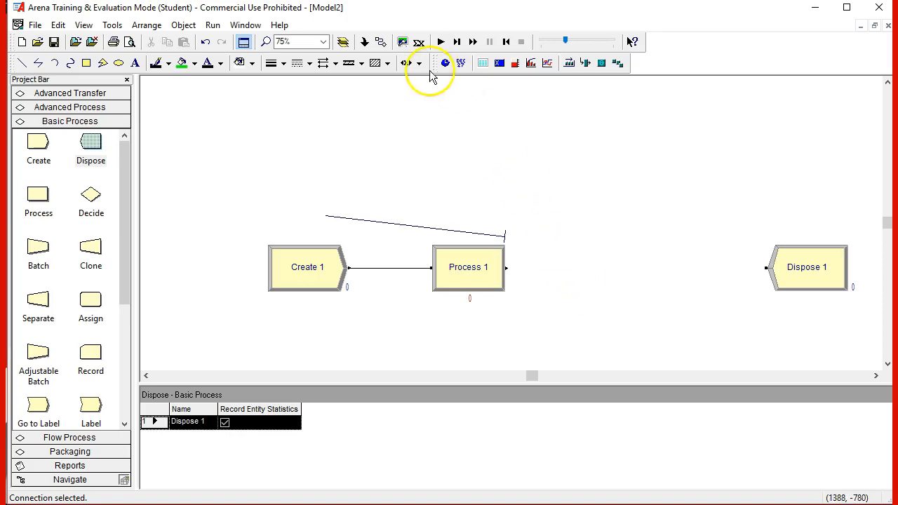
Add two more Process modules between Process 1 and Dispose 1 and align the first of them with Process 1
drag(44, 204, 543, 273)
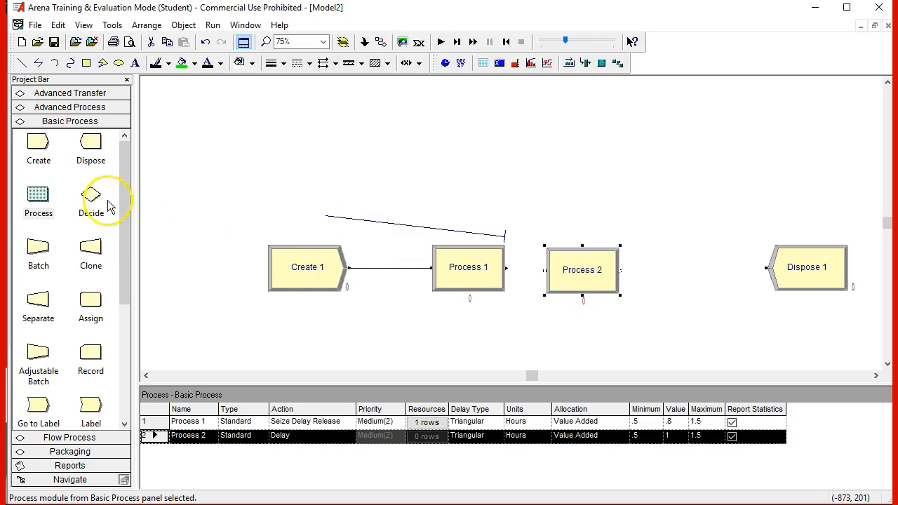
click(650, 268)
drag(595, 268, 599, 266)
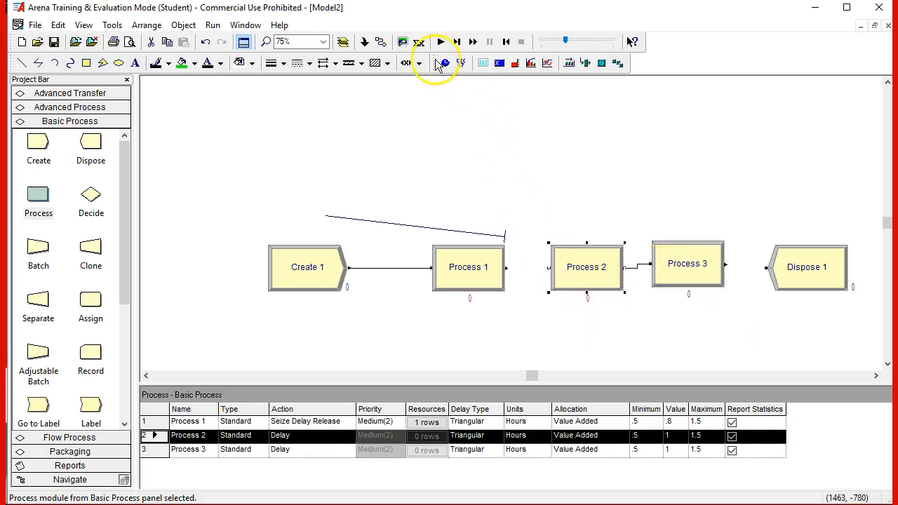
Connect Process 1's exit to Process 2's entry and Process 3's exit to Dispose 1
click(364, 42)
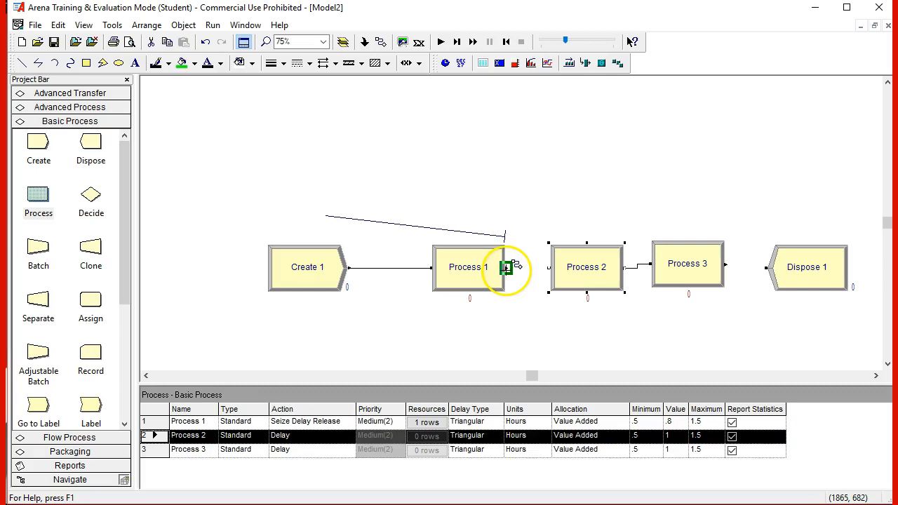
click(379, 44)
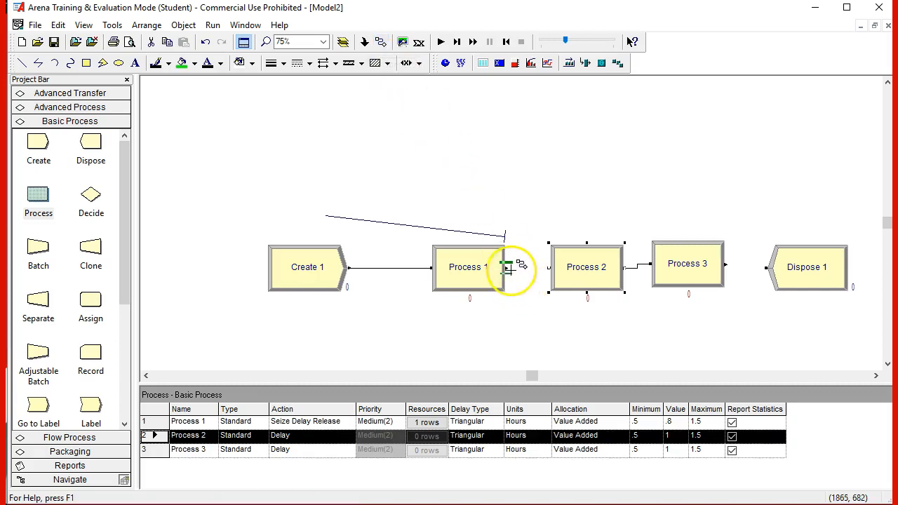
click(507, 268)
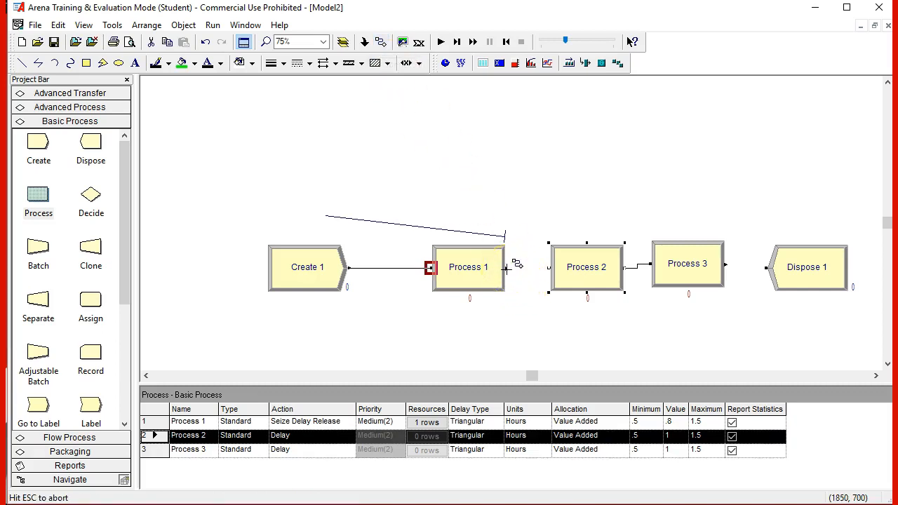
click(549, 268)
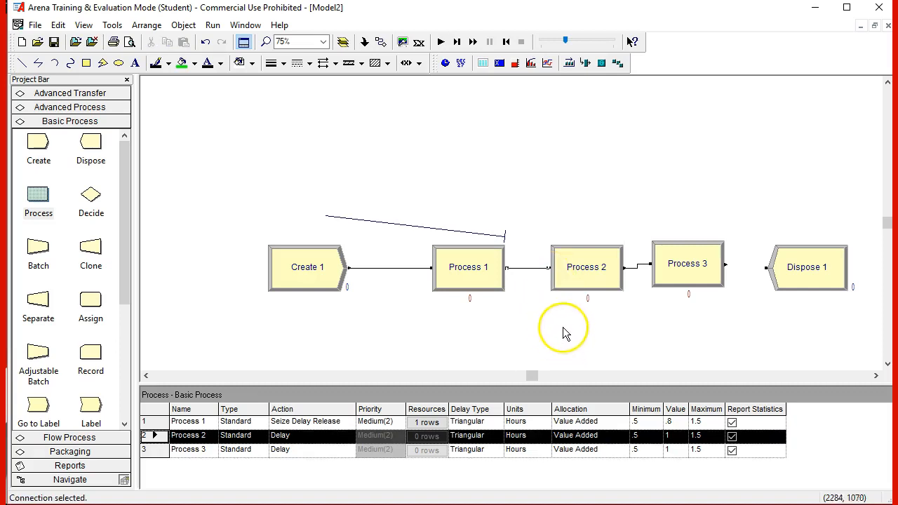
click(383, 43)
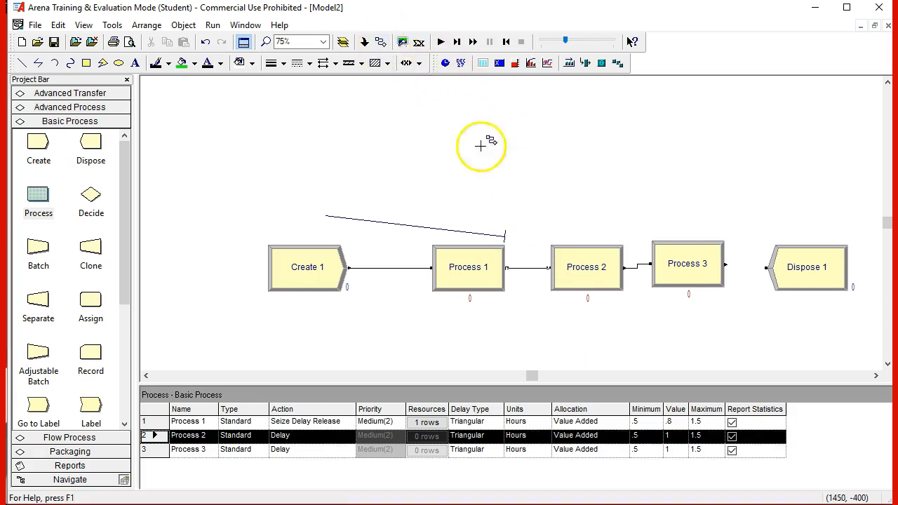
click(727, 265)
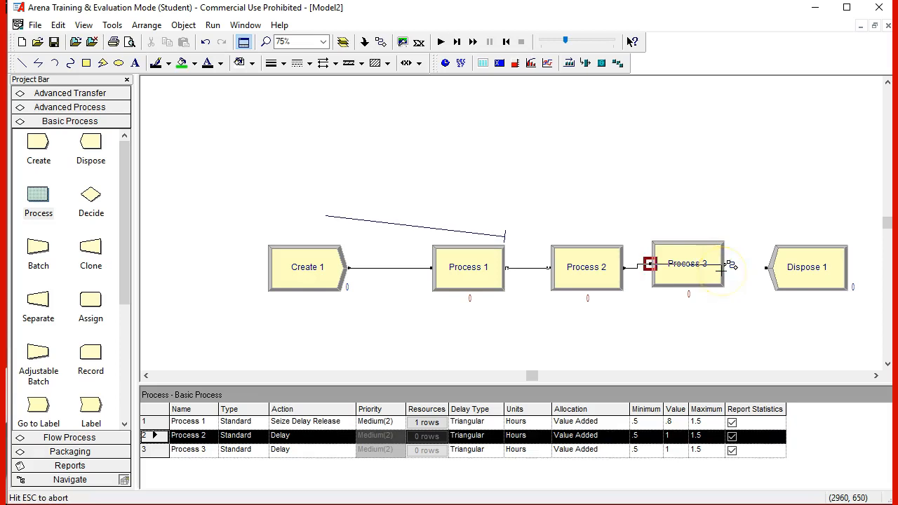
click(764, 275)
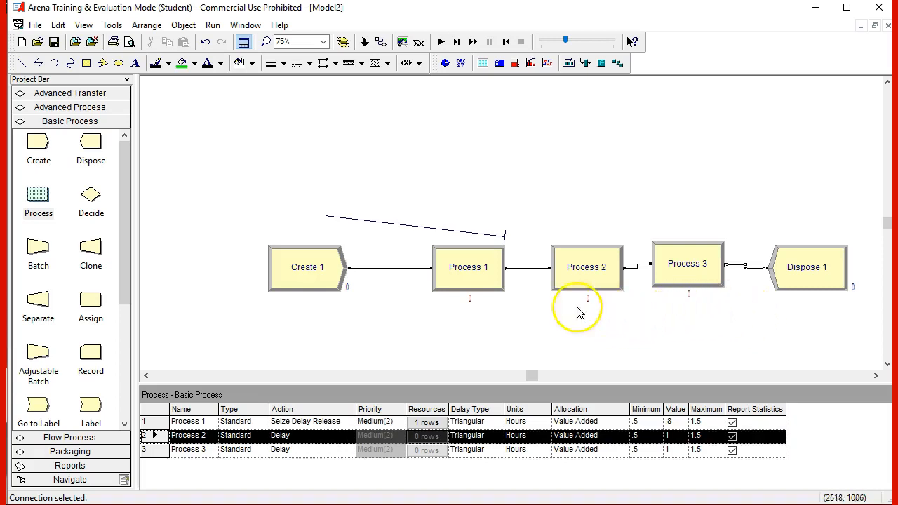
Set Process 1's action to Seize Delay, keeping the Worker resource and the Triangular delay type, and accept the settings
double_click(474, 276)
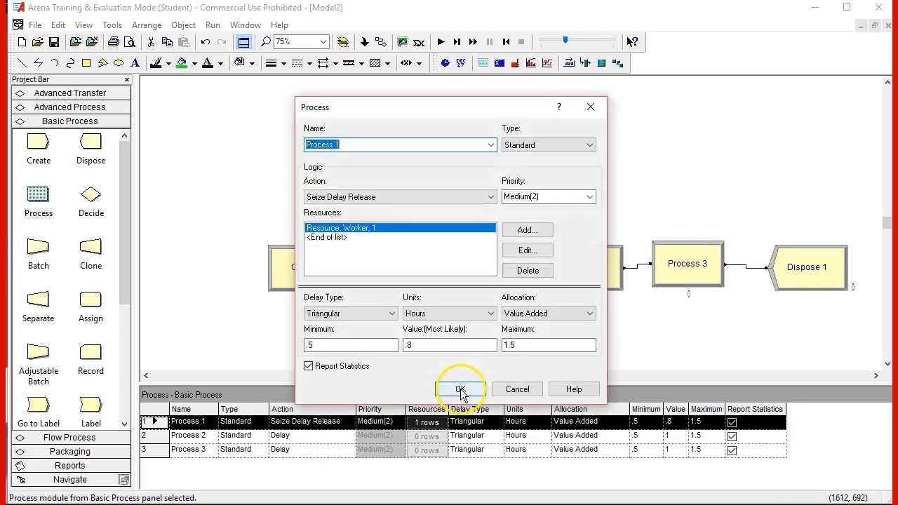
click(481, 196)
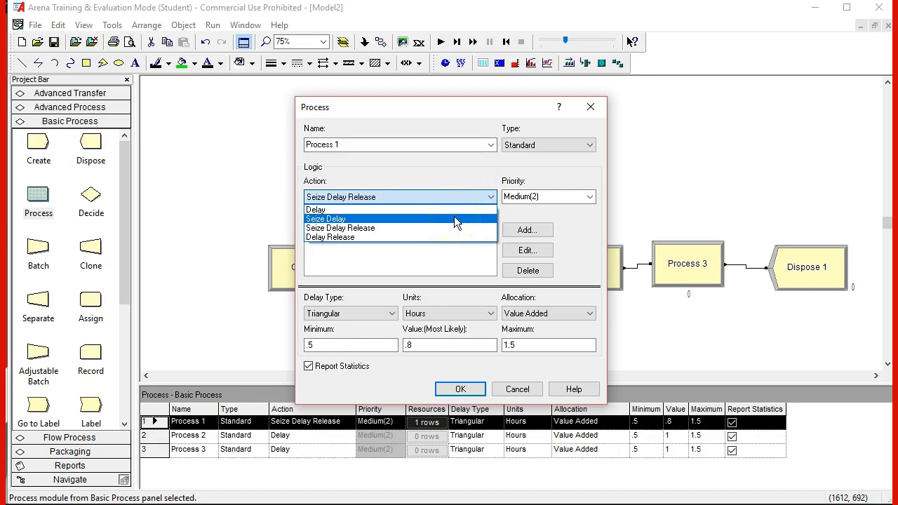
click(454, 218)
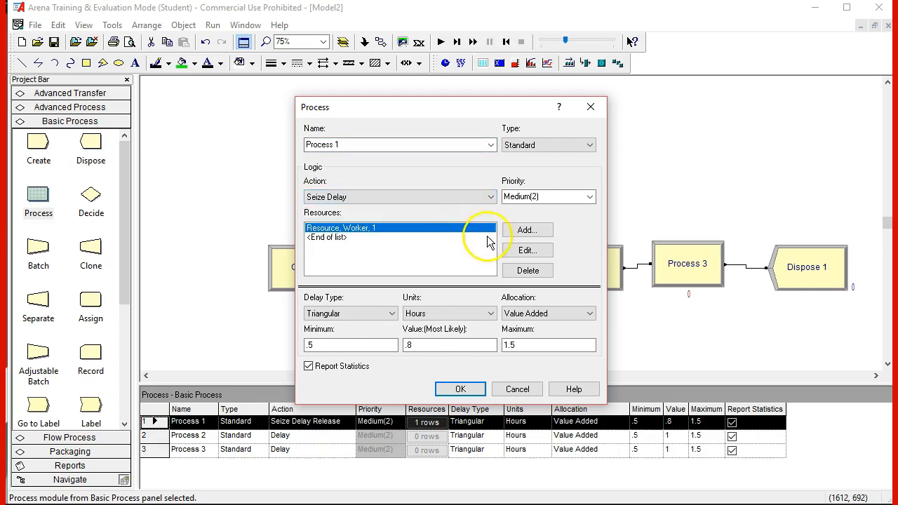
click(391, 314)
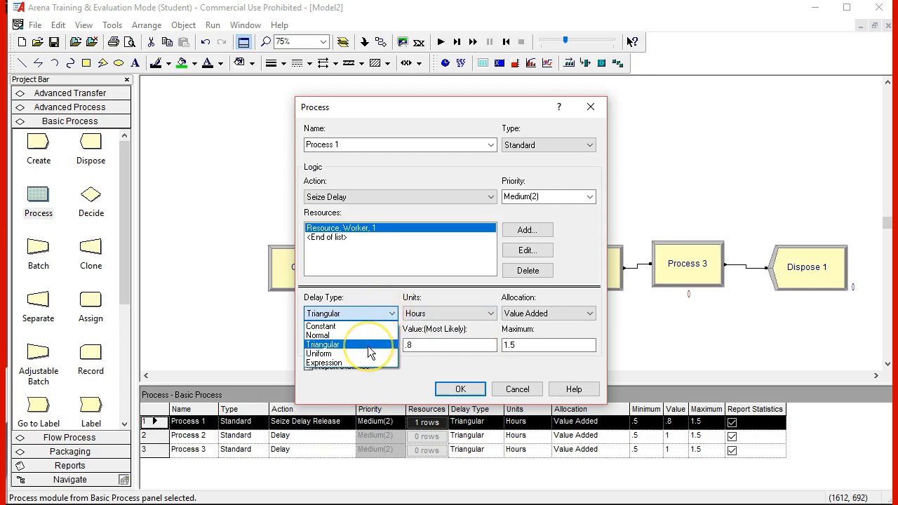
click(426, 368)
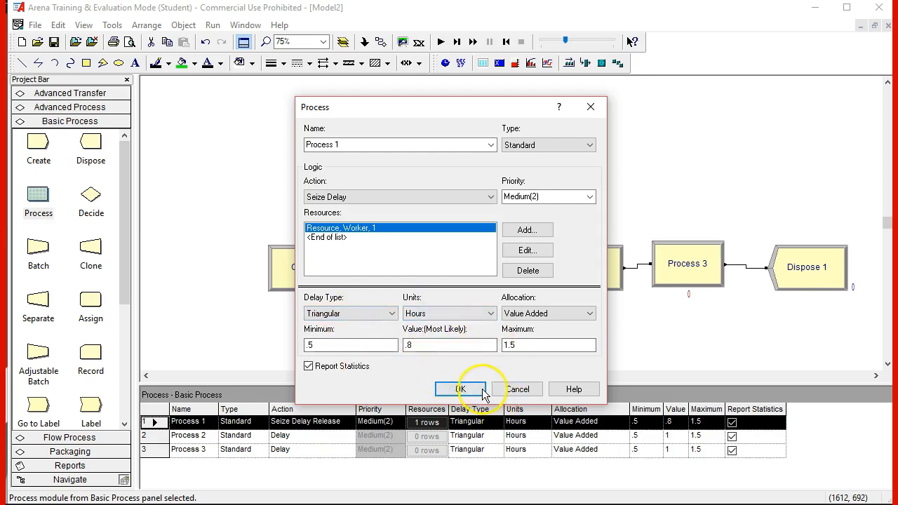
click(460, 389)
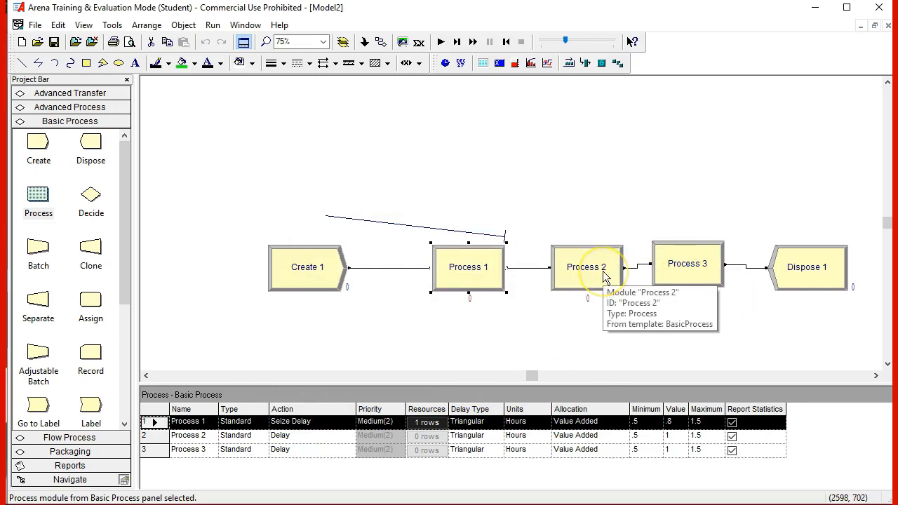
Set Process 2's action to Seize Delay Release and add one unit of a resource named Machine
click(605, 277)
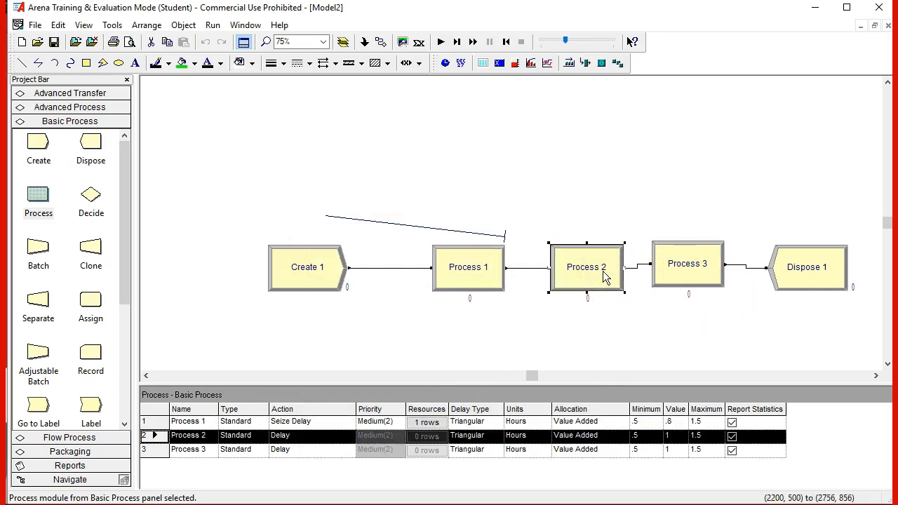
double_click(605, 277)
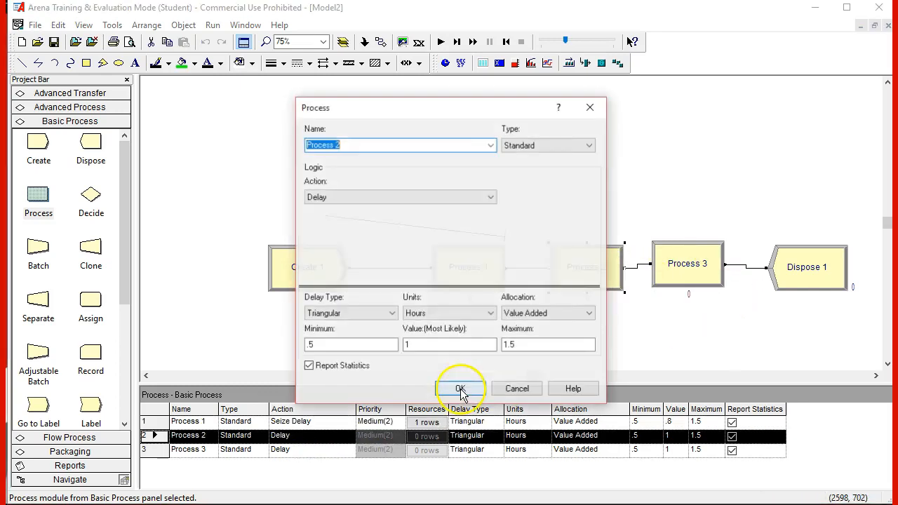
click(474, 197)
click(433, 230)
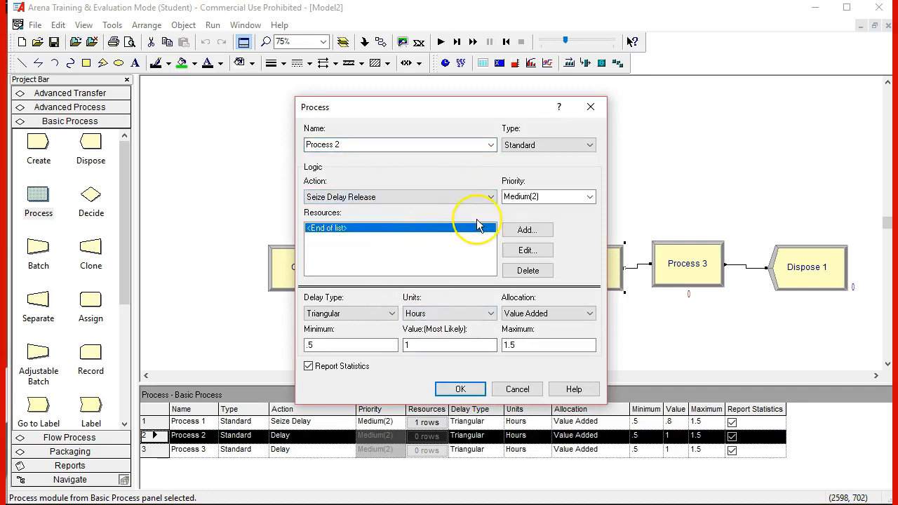
click(402, 350)
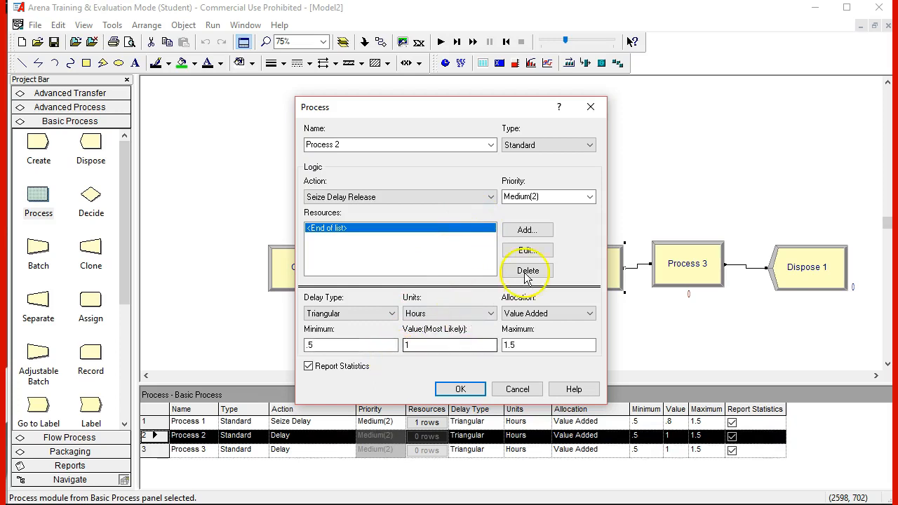
click(533, 231)
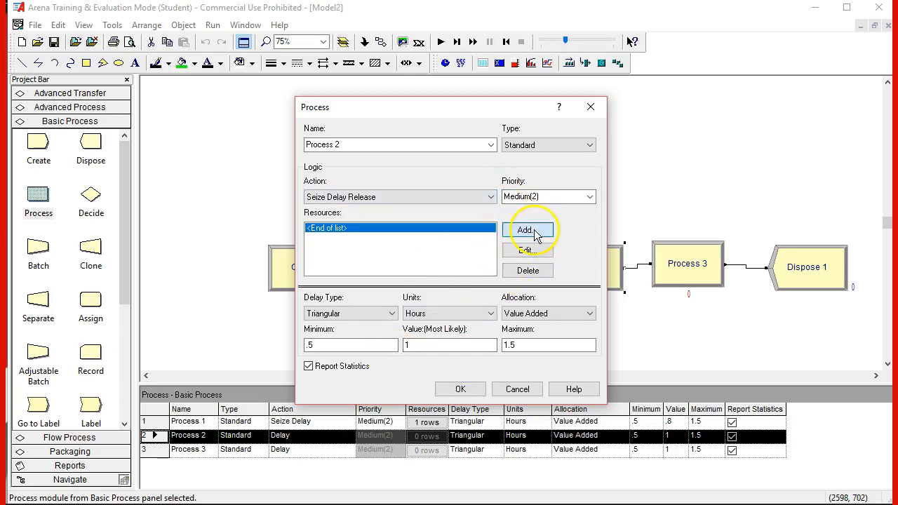
click(400, 255)
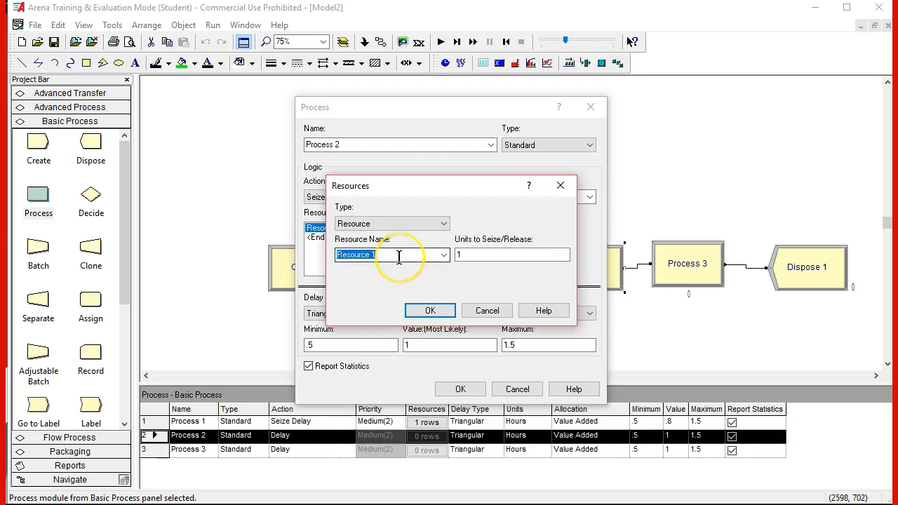
text(Machine)
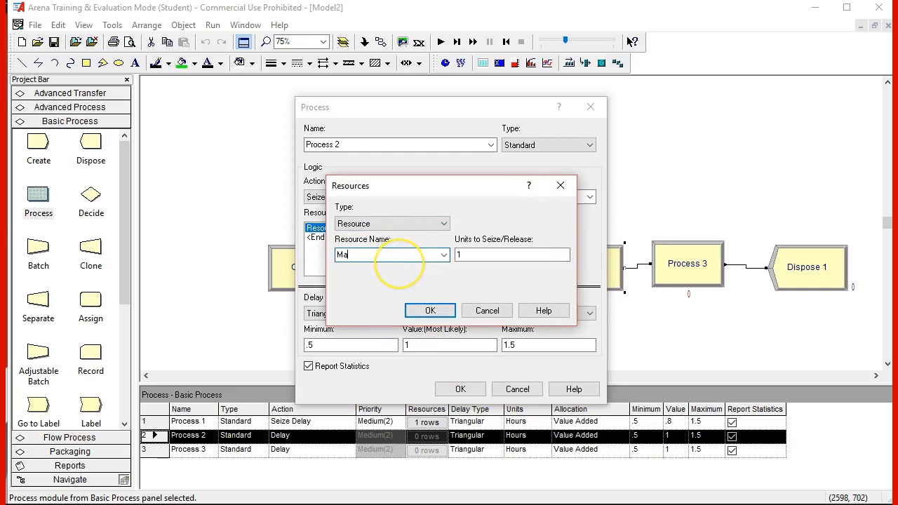
click(450, 309)
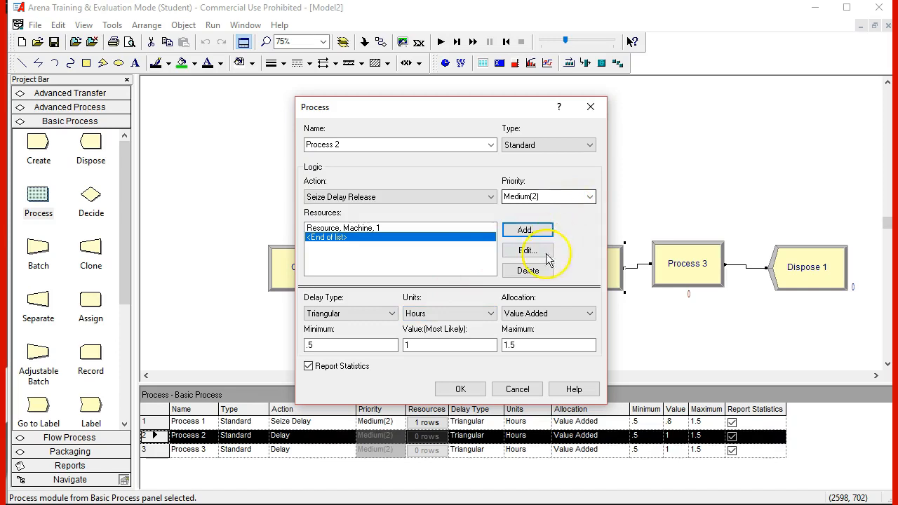
Give Process 2 a Constant delay of 0.9 hours and accept its settings
double_click(407, 344)
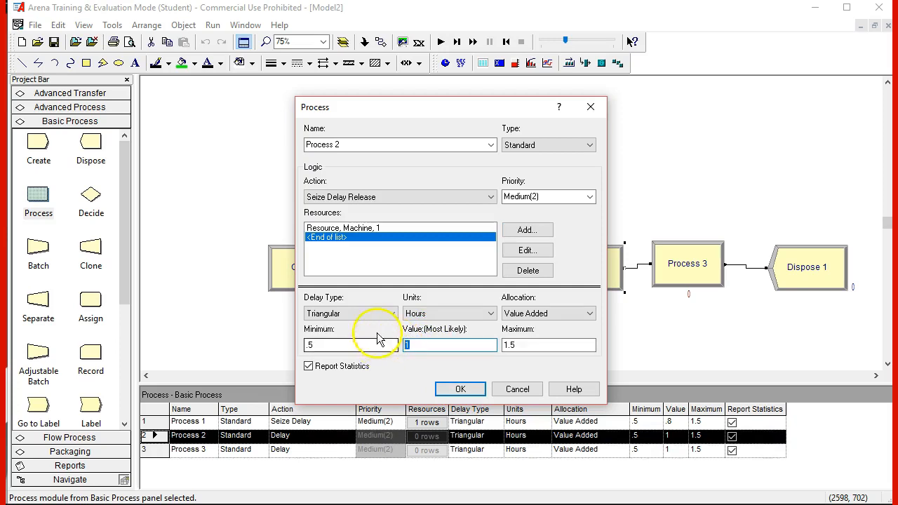
click(389, 315)
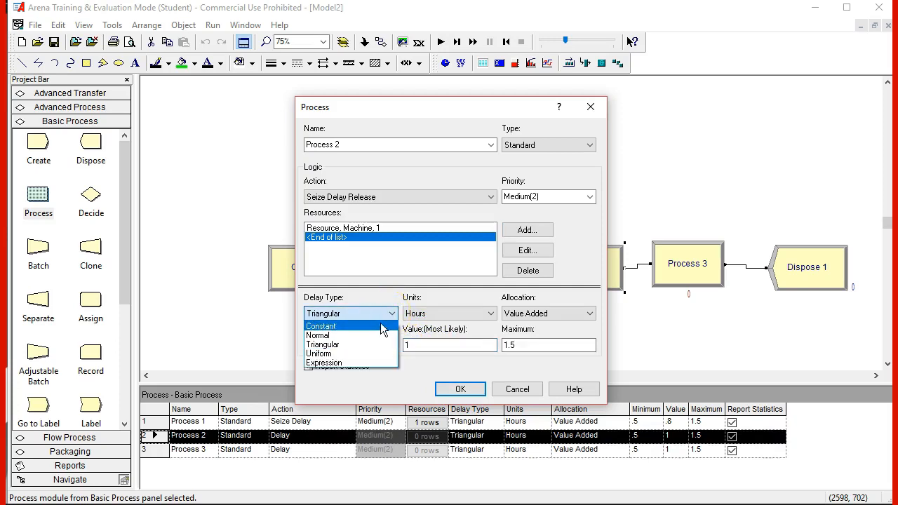
click(379, 327)
click(489, 315)
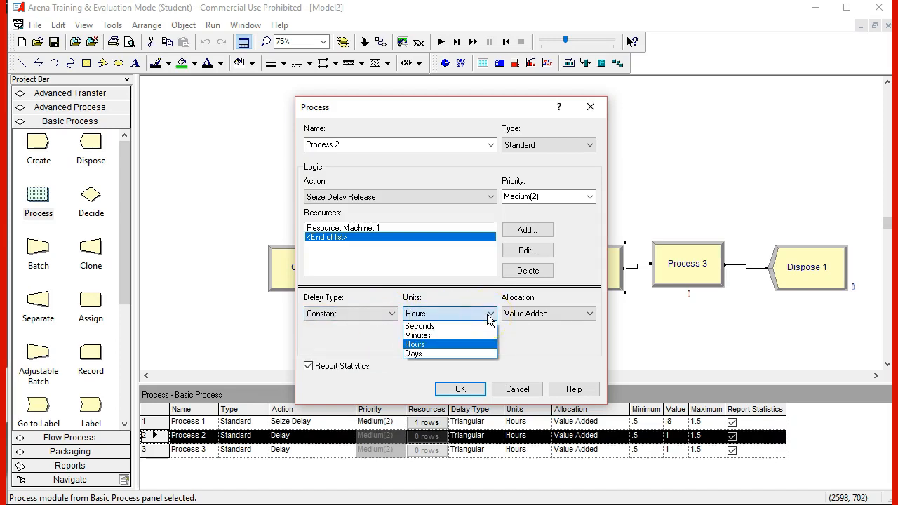
click(517, 335)
click(447, 348)
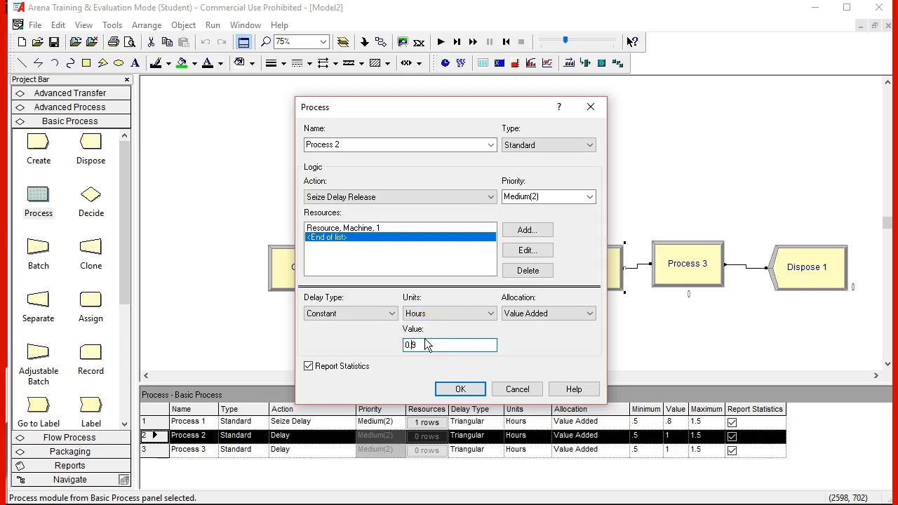
click(461, 388)
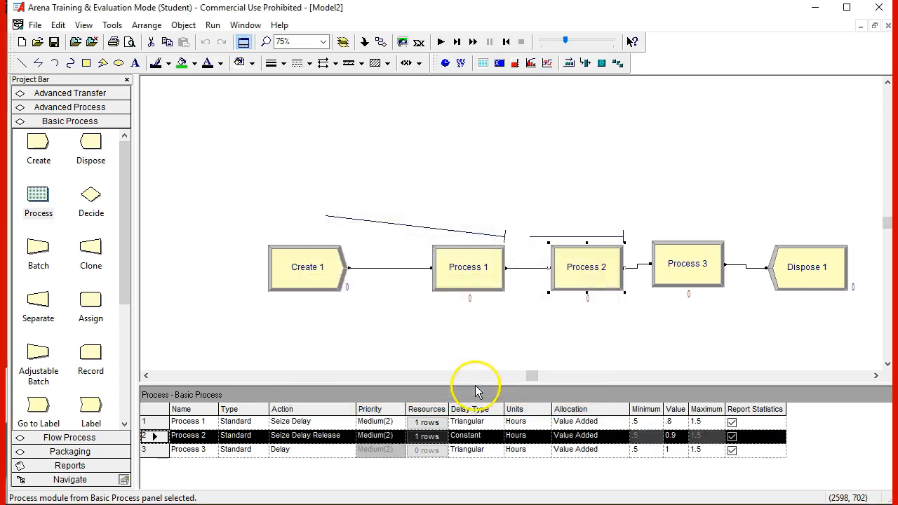
Set Process 3's action to Delay Release, add one unit of the existing Worker resource, and accept the settings
double_click(666, 264)
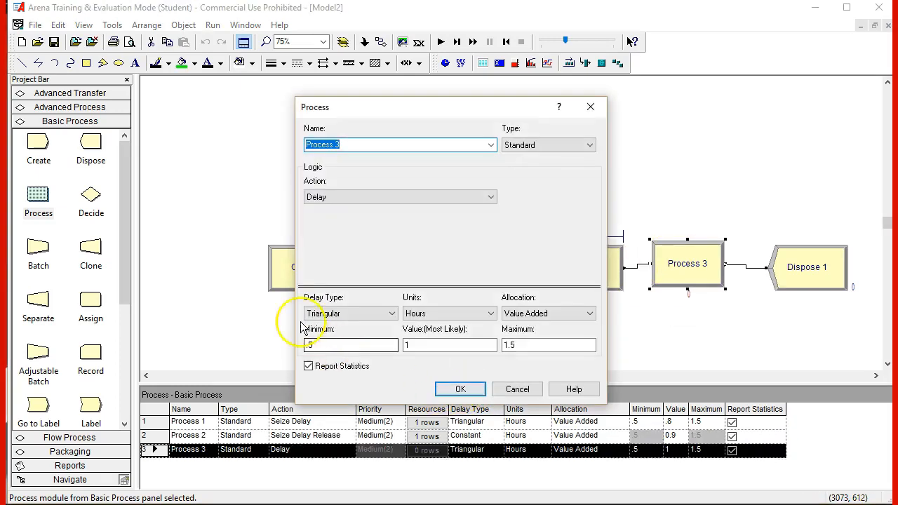
click(490, 197)
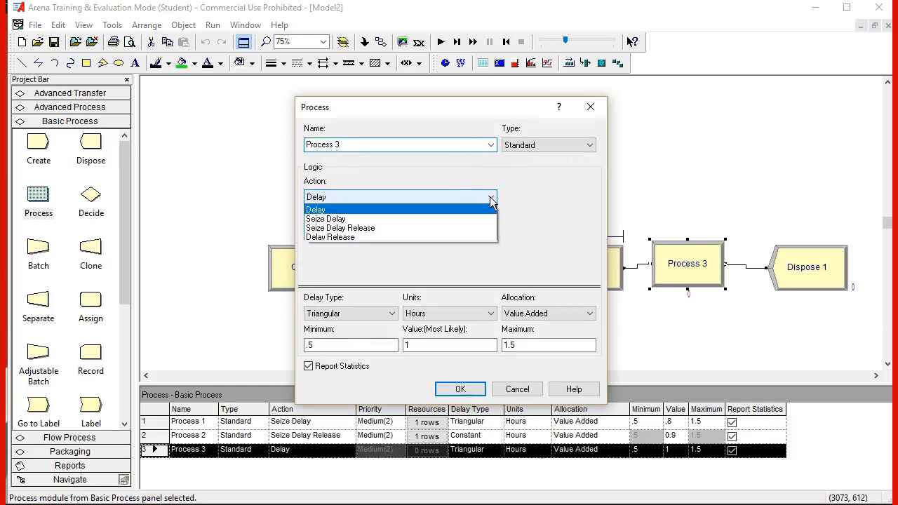
click(454, 238)
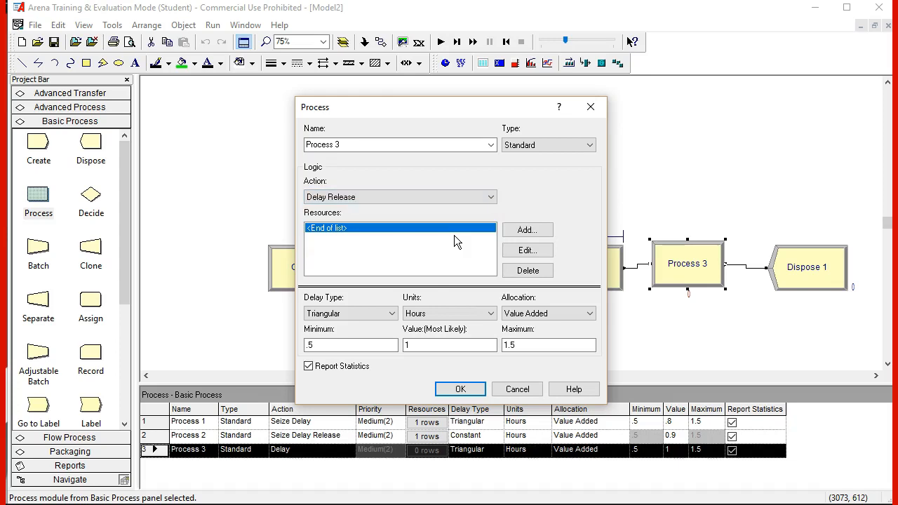
click(518, 231)
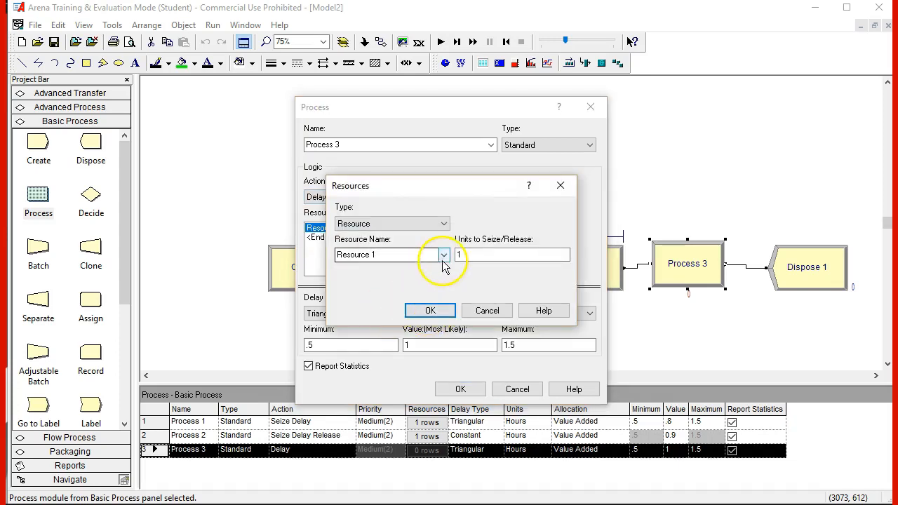
click(444, 255)
click(414, 286)
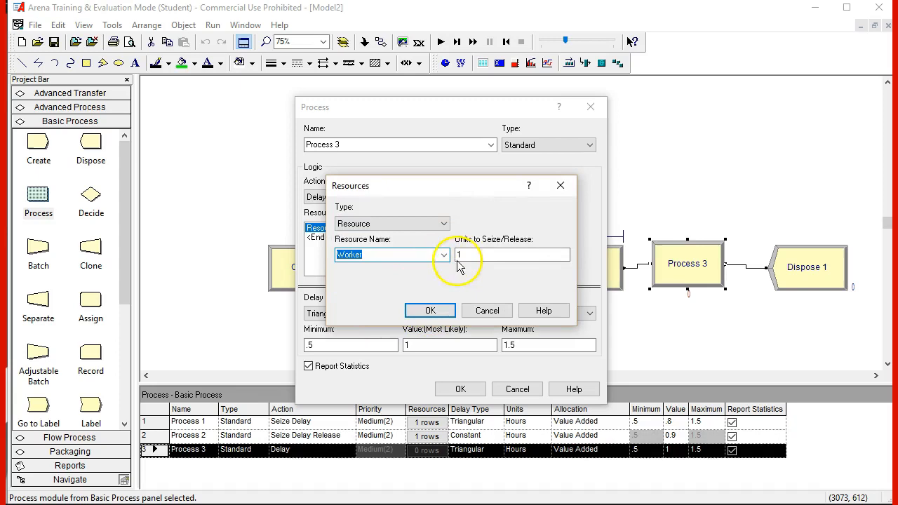
click(439, 310)
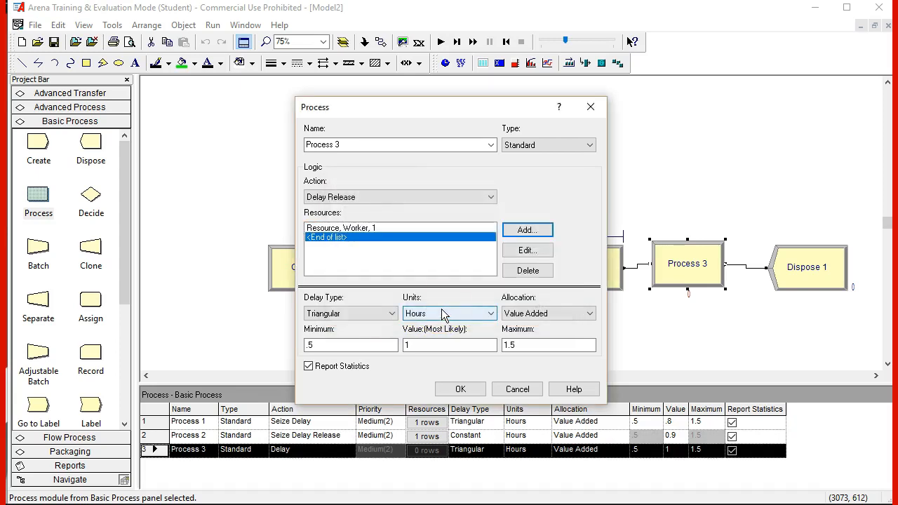
click(463, 388)
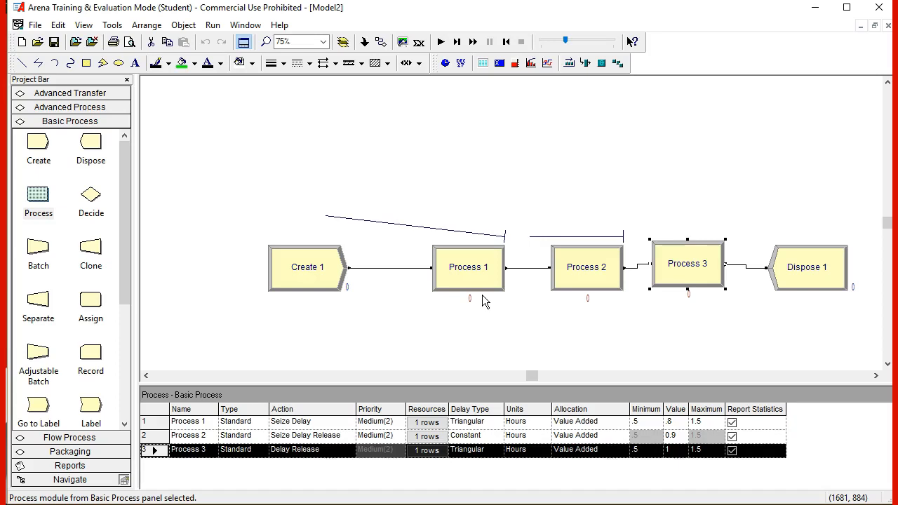
double_click(689, 264)
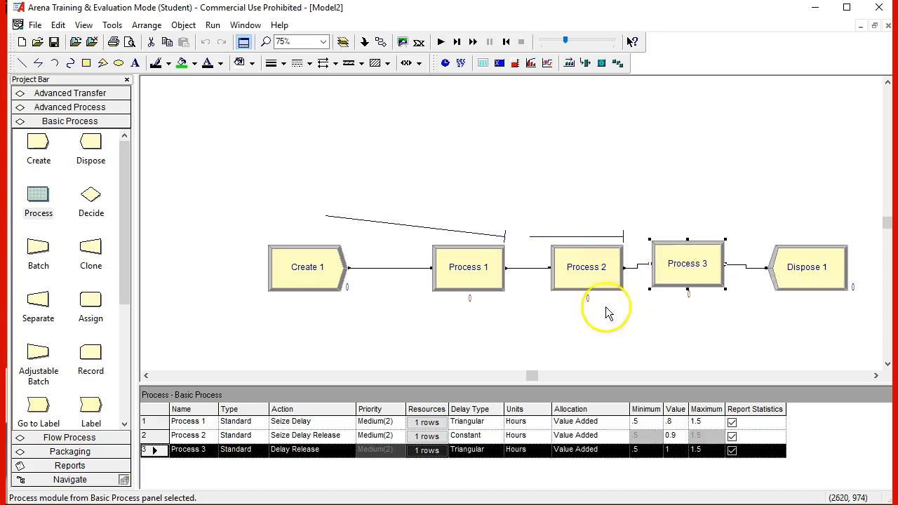
Set the Worker resource's capacity to 3 in the Resource data module
drag(124, 261, 118, 396)
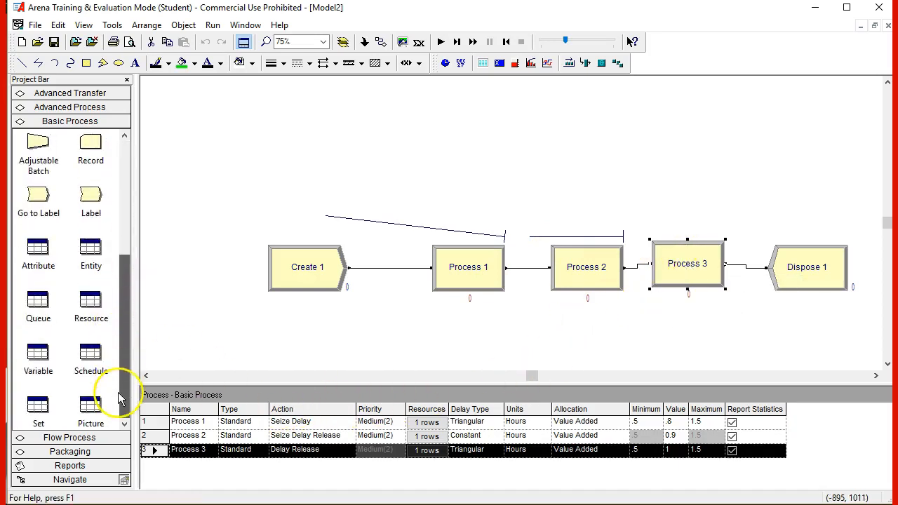
click(83, 312)
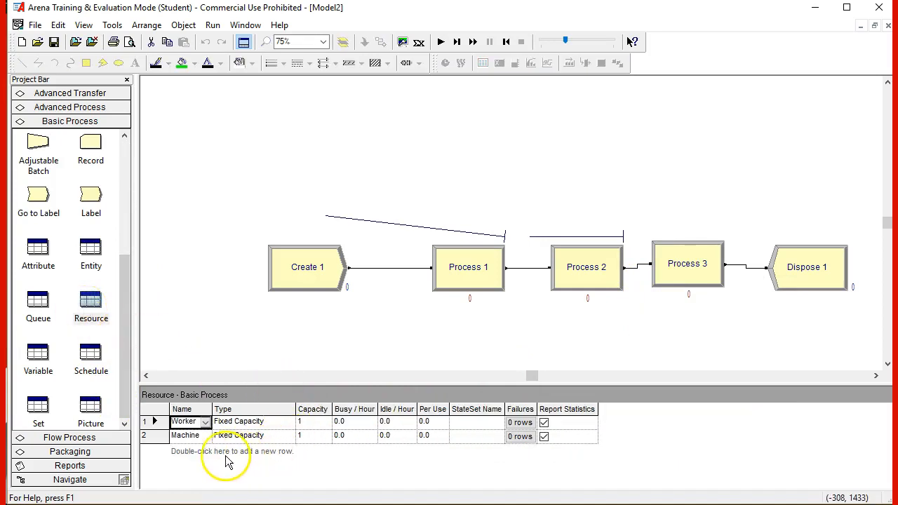
click(317, 421)
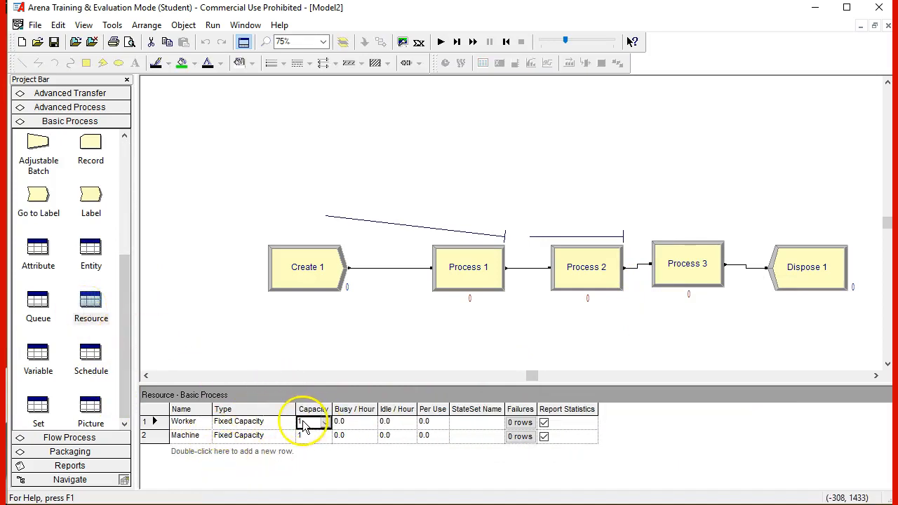
click(325, 423)
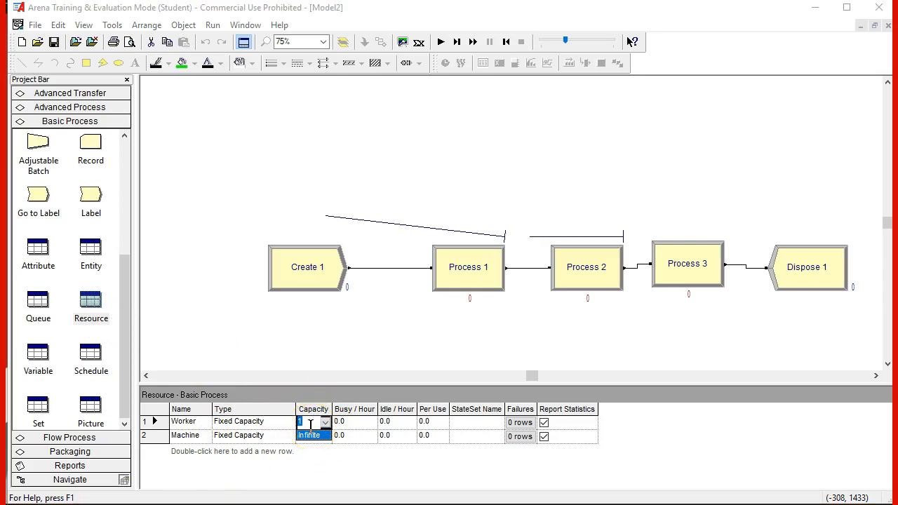
click(310, 424)
text(3)
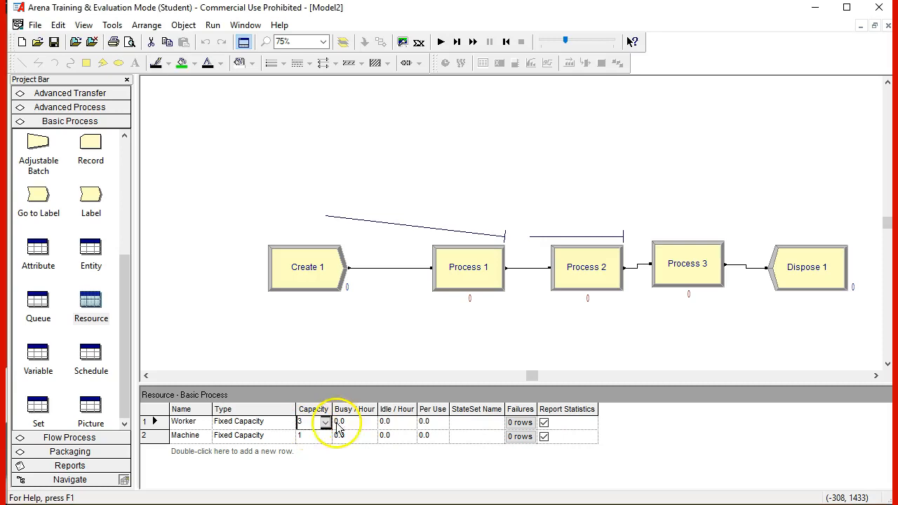
Keep the Machine resource's capacity at 1 and run the simulation
click(313, 441)
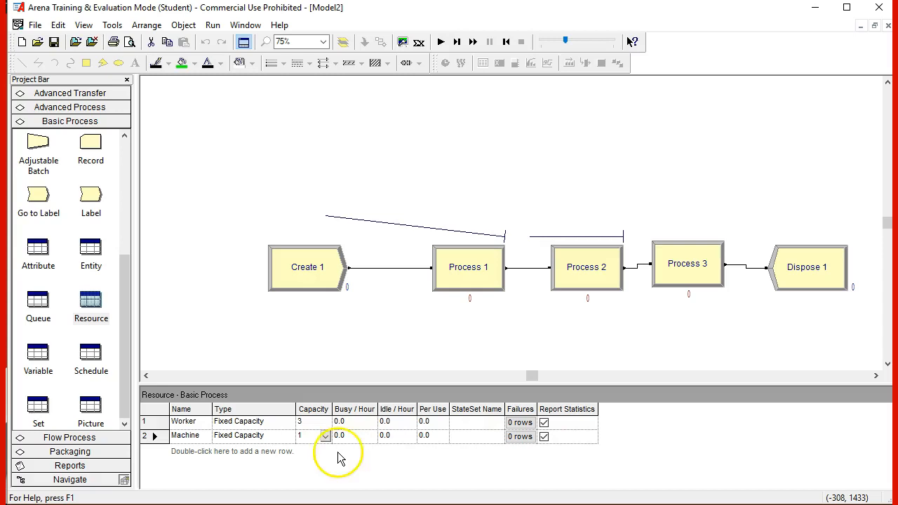
click(440, 42)
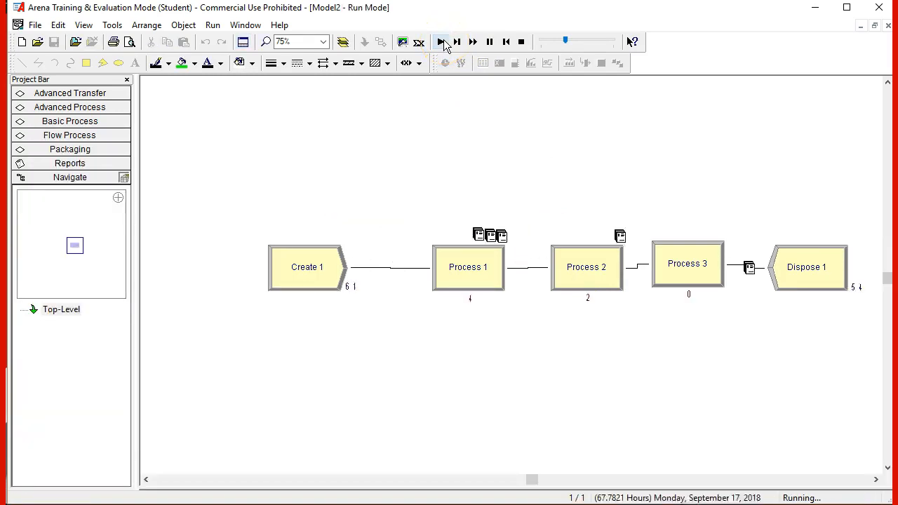